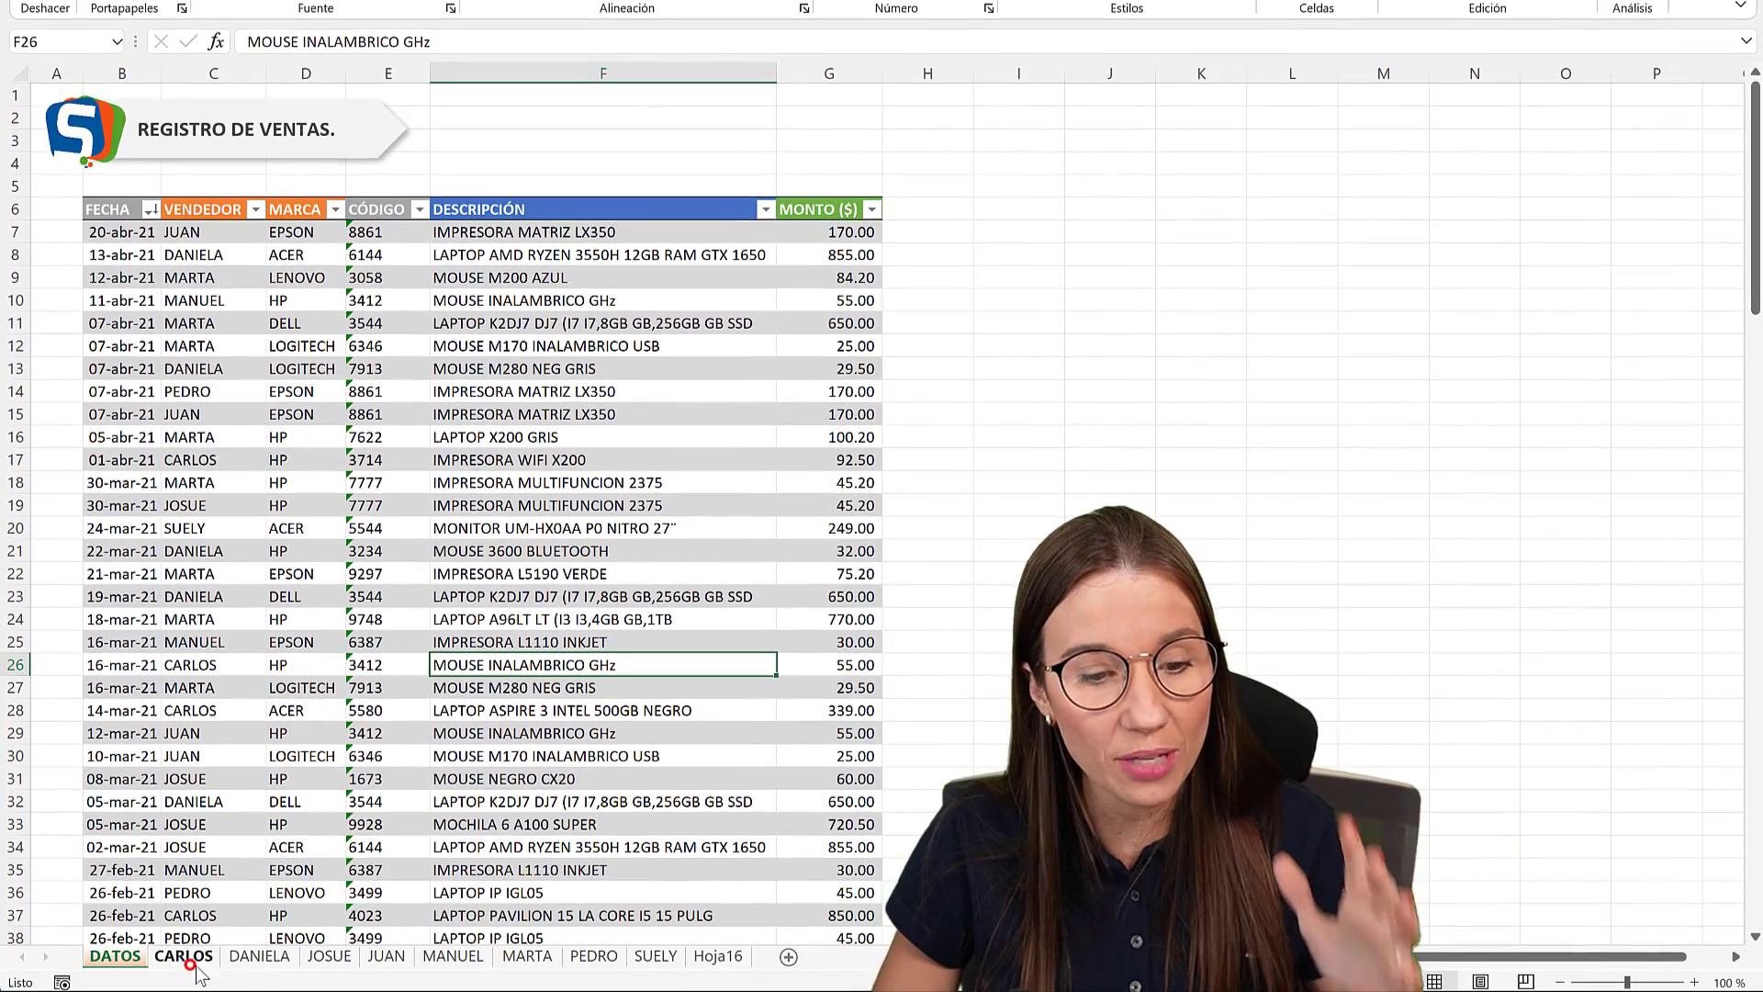
Flip through the CARLOS, DANIELA, JOSUE, JUAN, PEDRO, MARTA and MANUEL pivot report sheets.
left_click(188, 960)
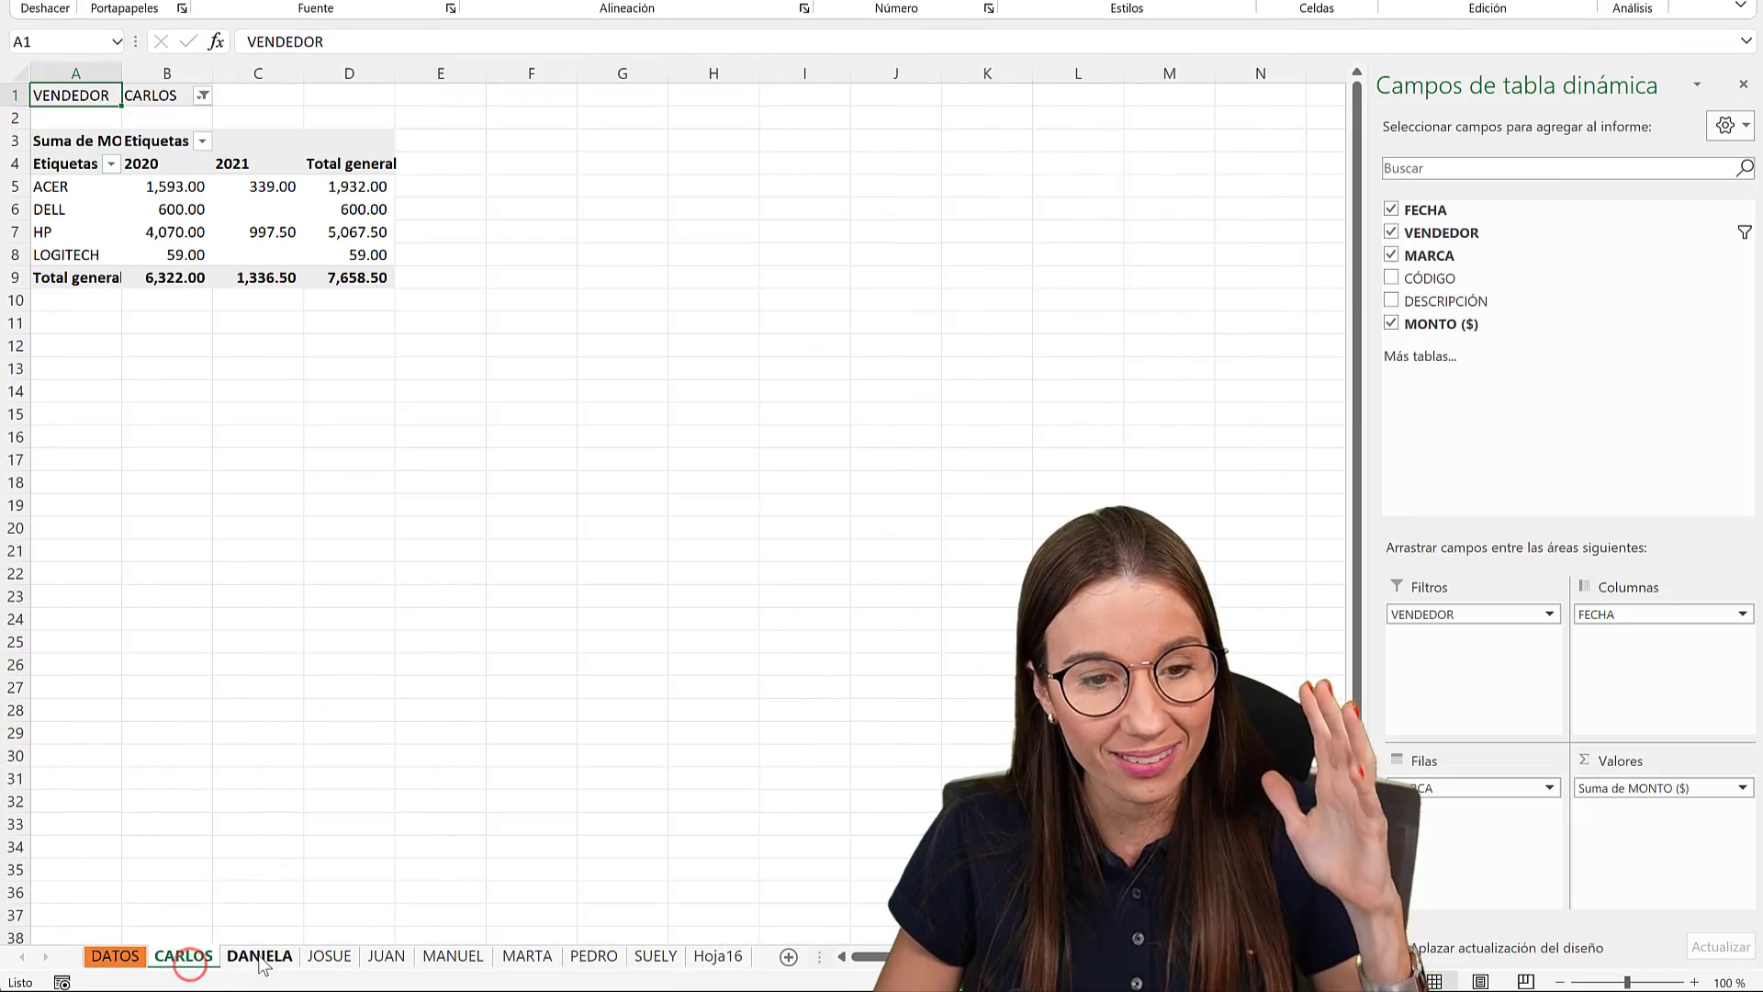
left_click(260, 956)
left_click(334, 956)
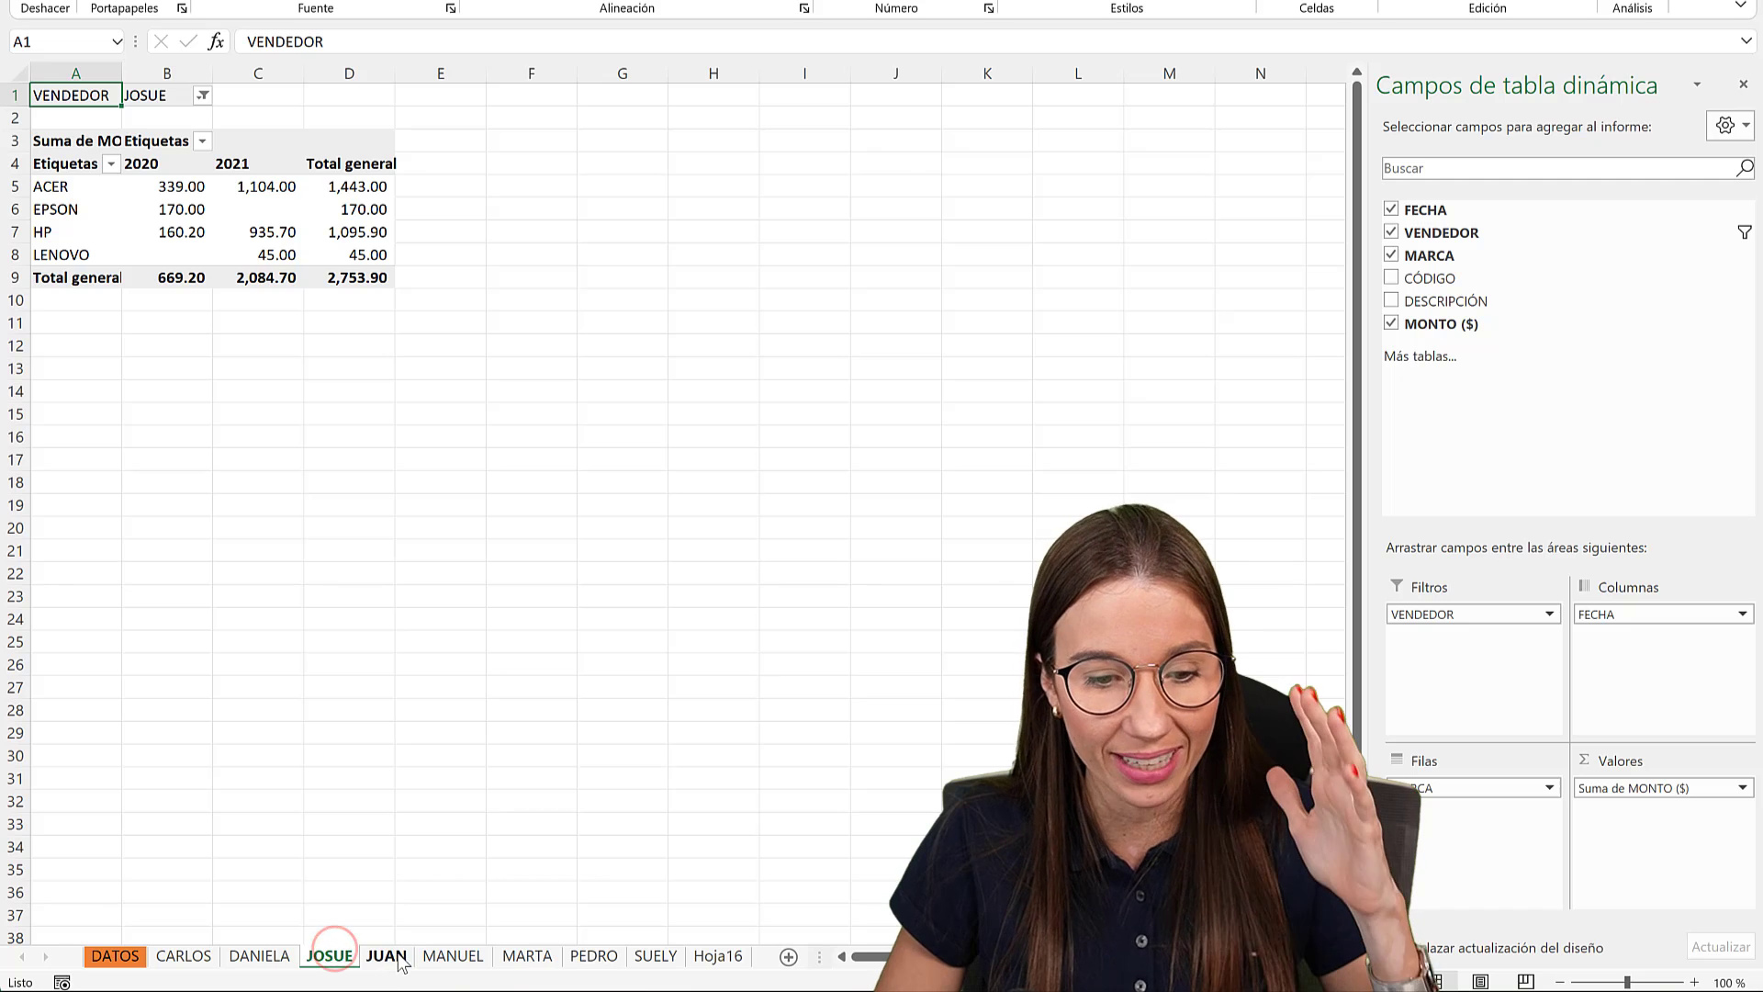
left_click(403, 957)
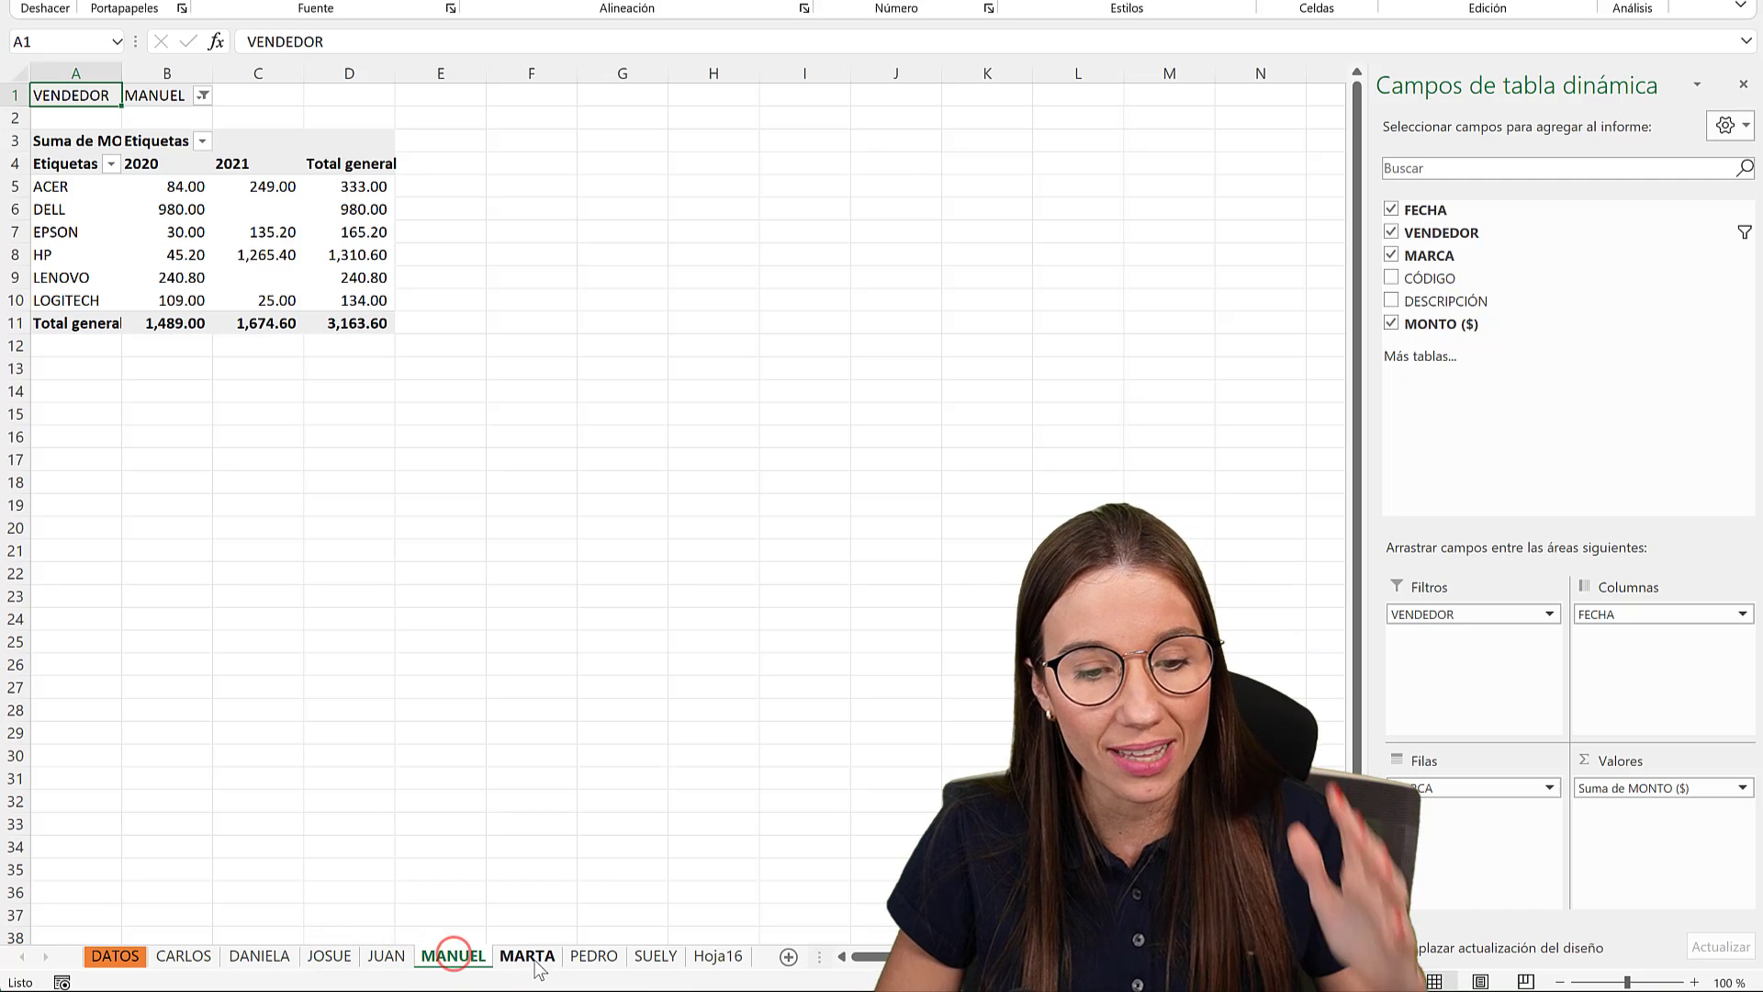
left_click(587, 956)
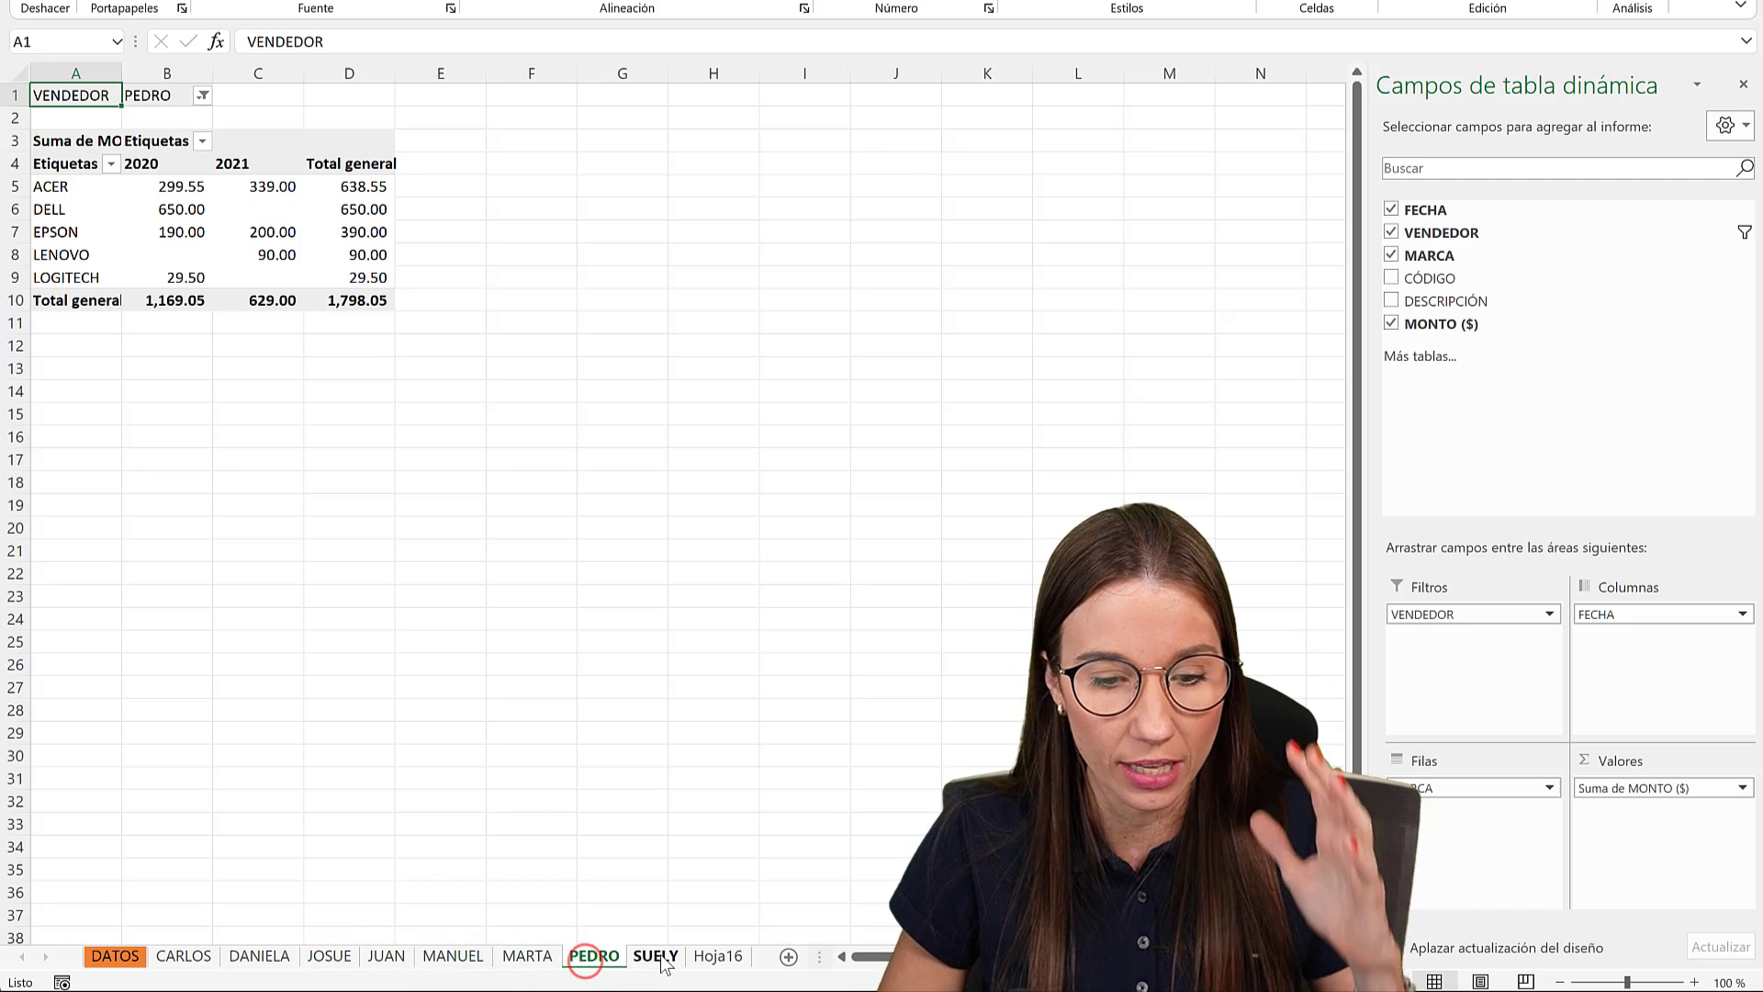
left_click(530, 960)
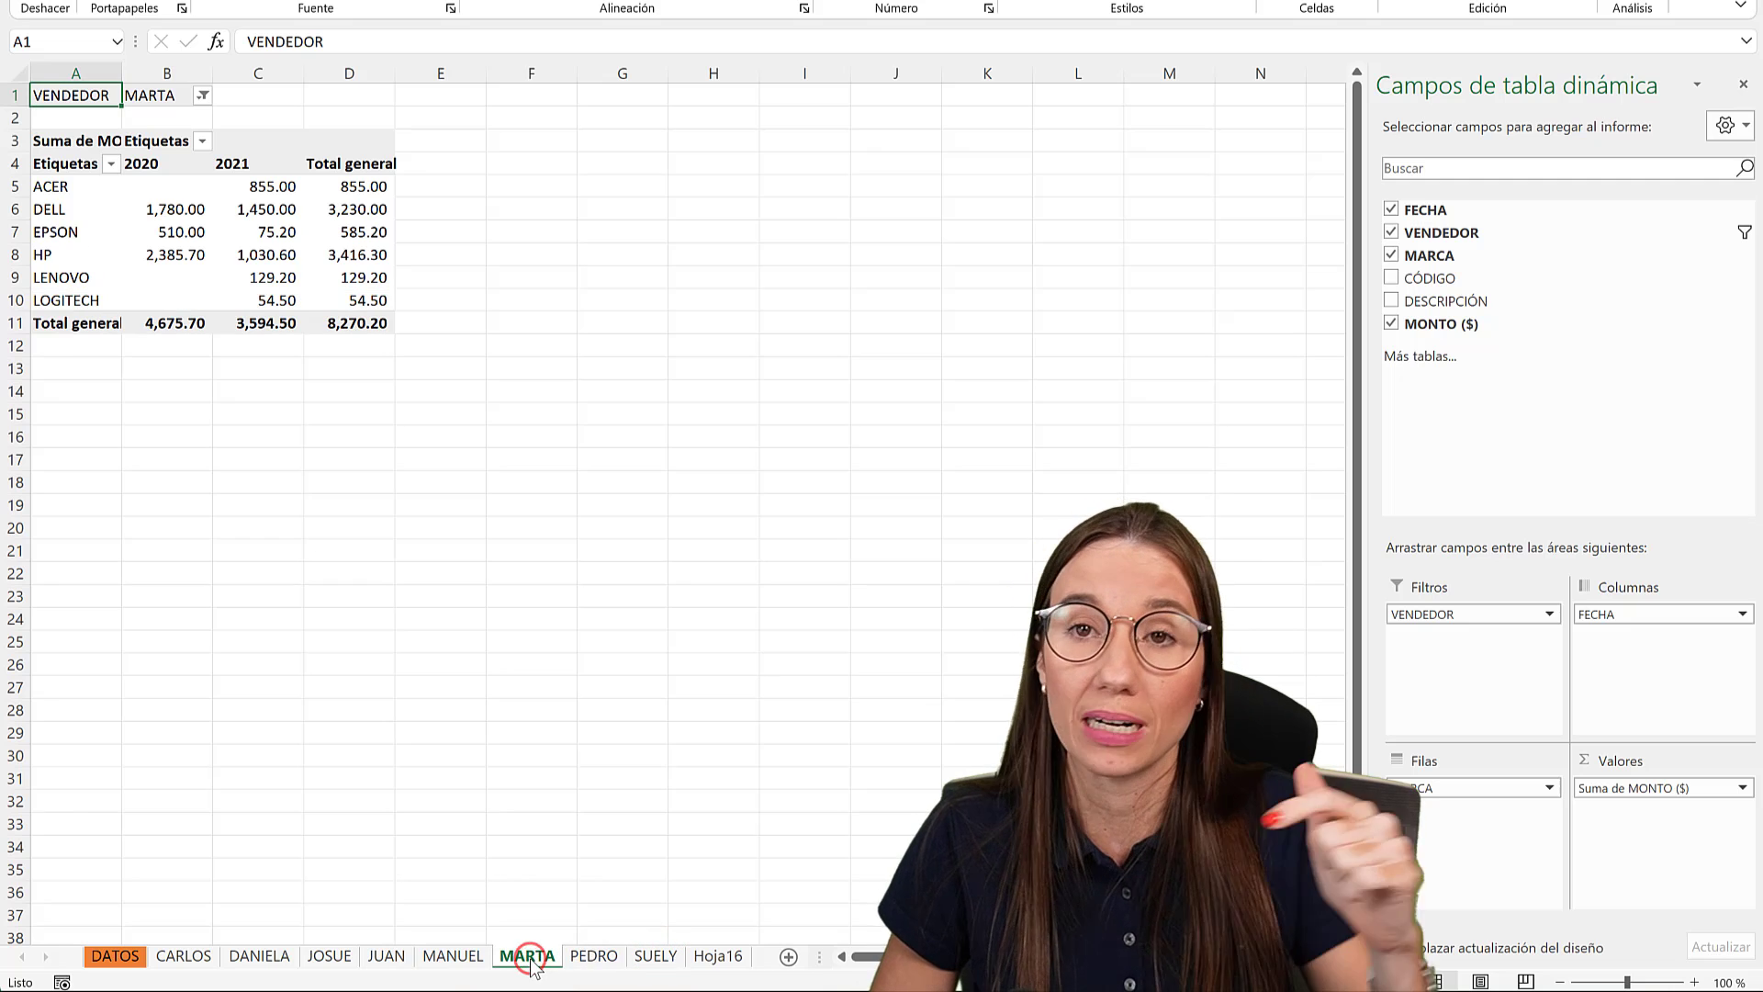
left_click(426, 958)
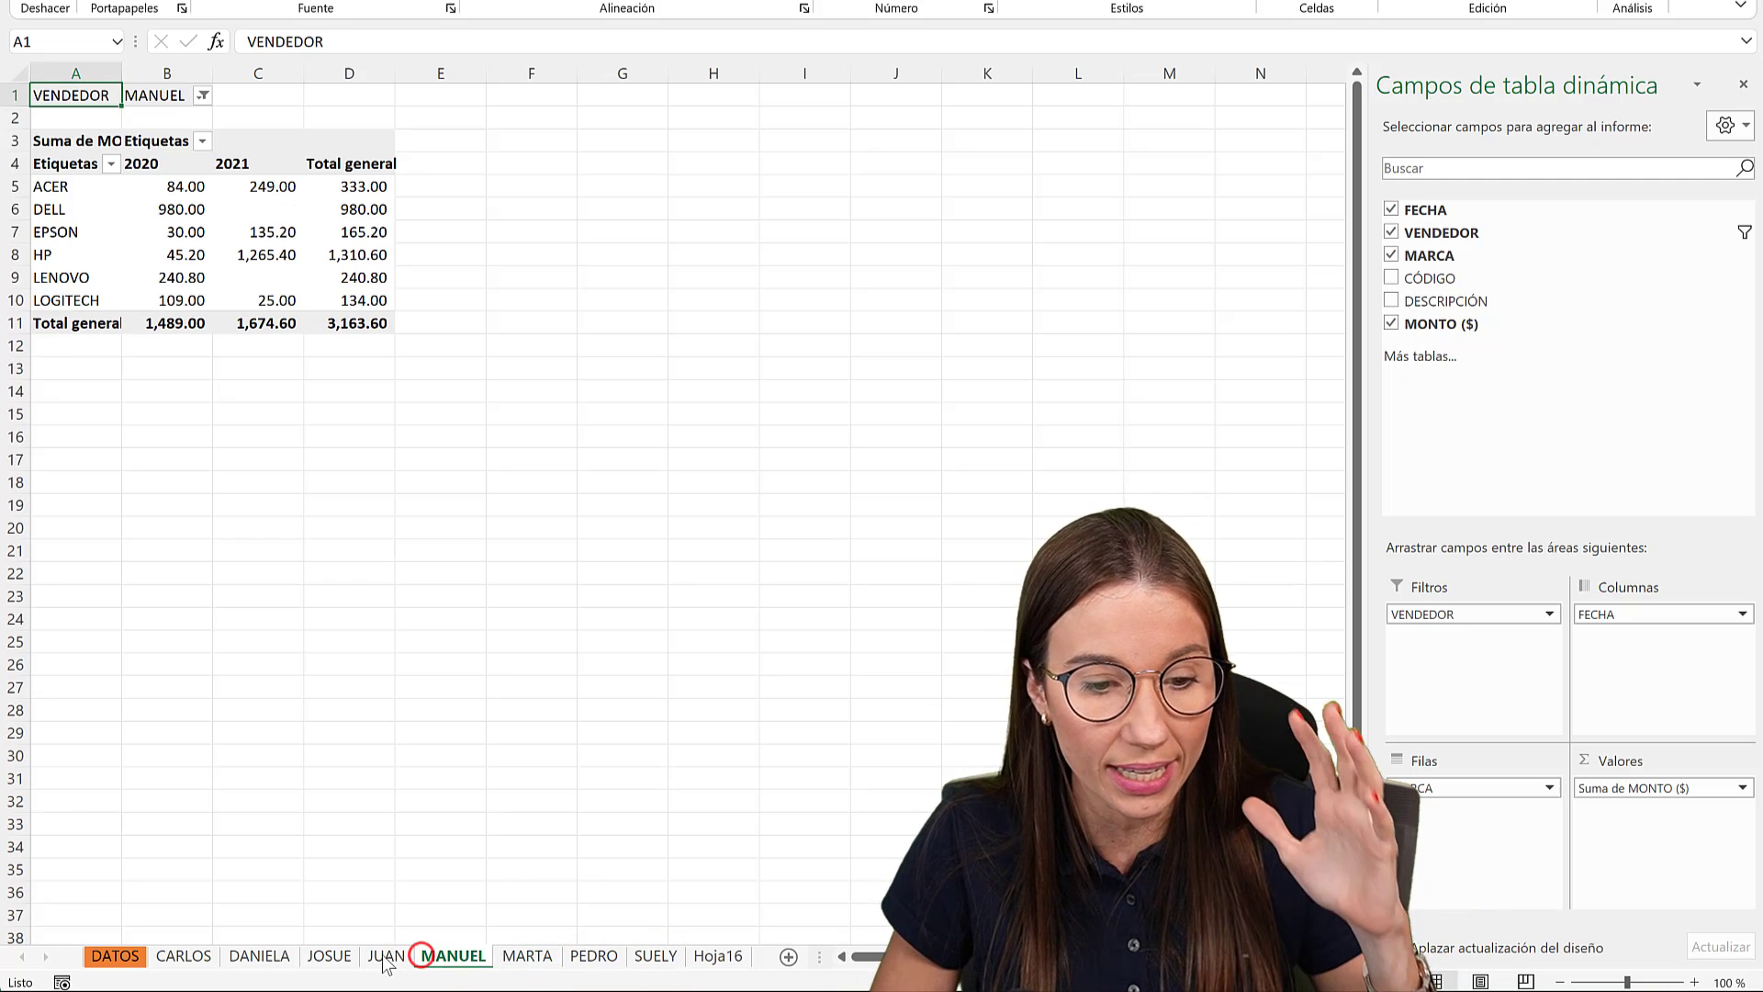
left_click(382, 955)
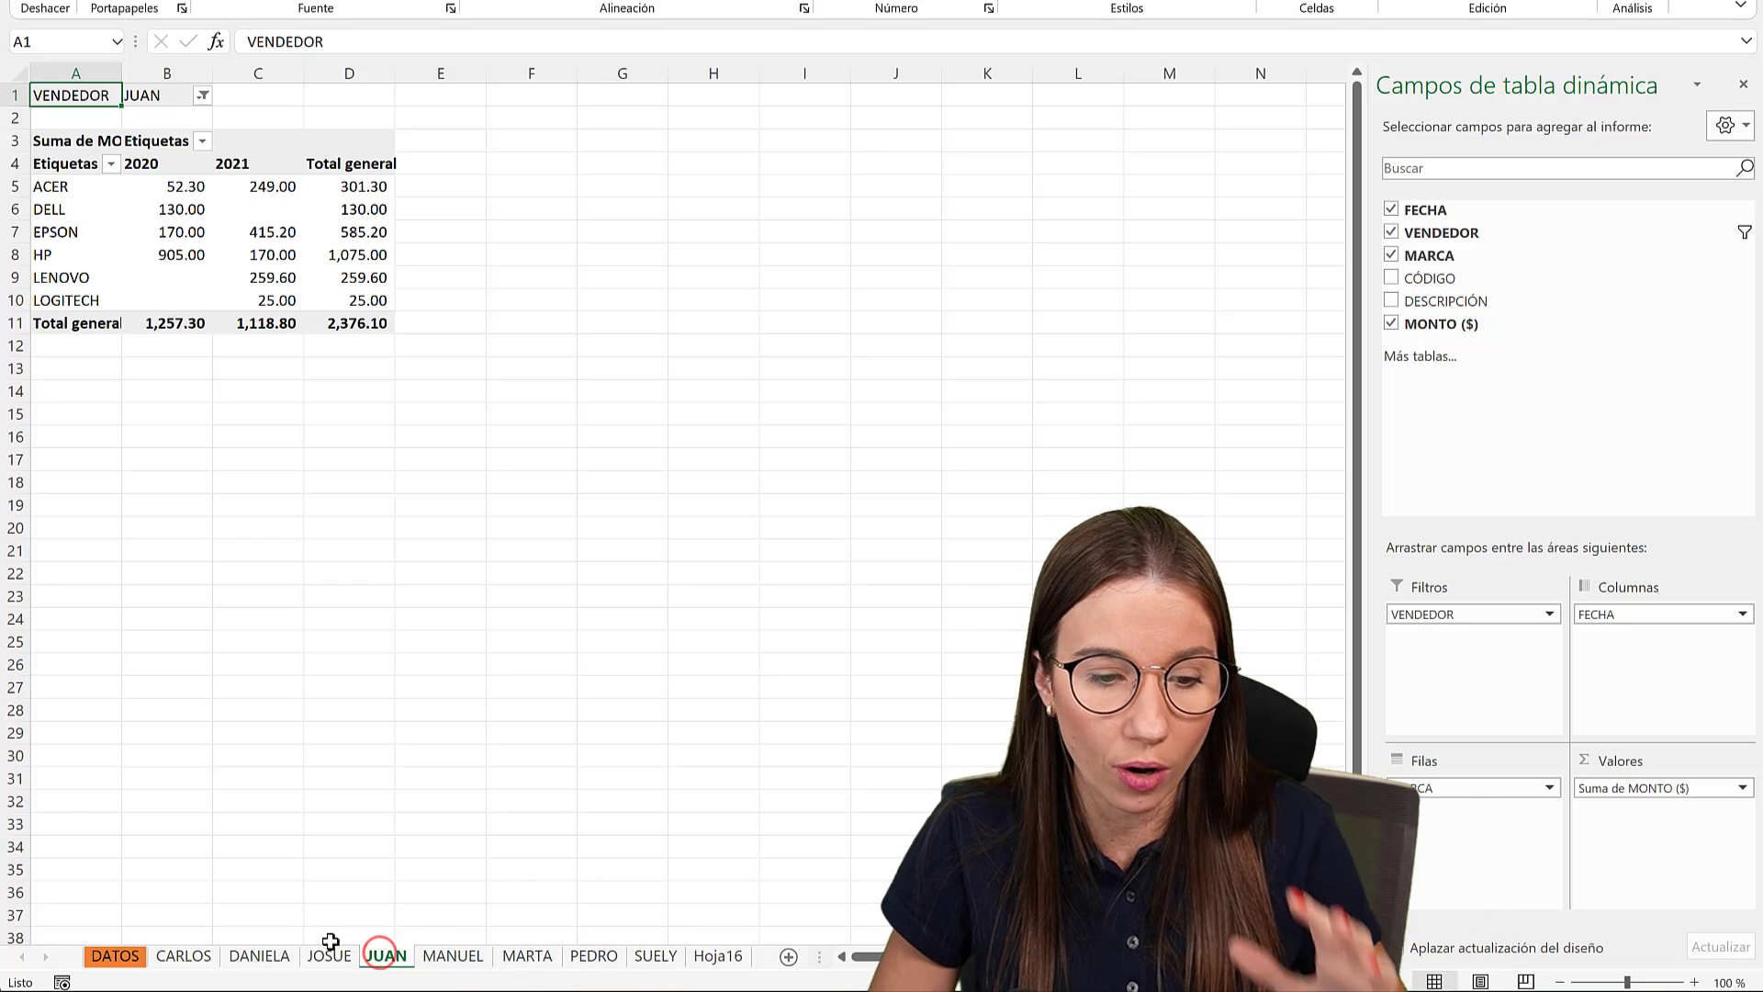
left_click(271, 958)
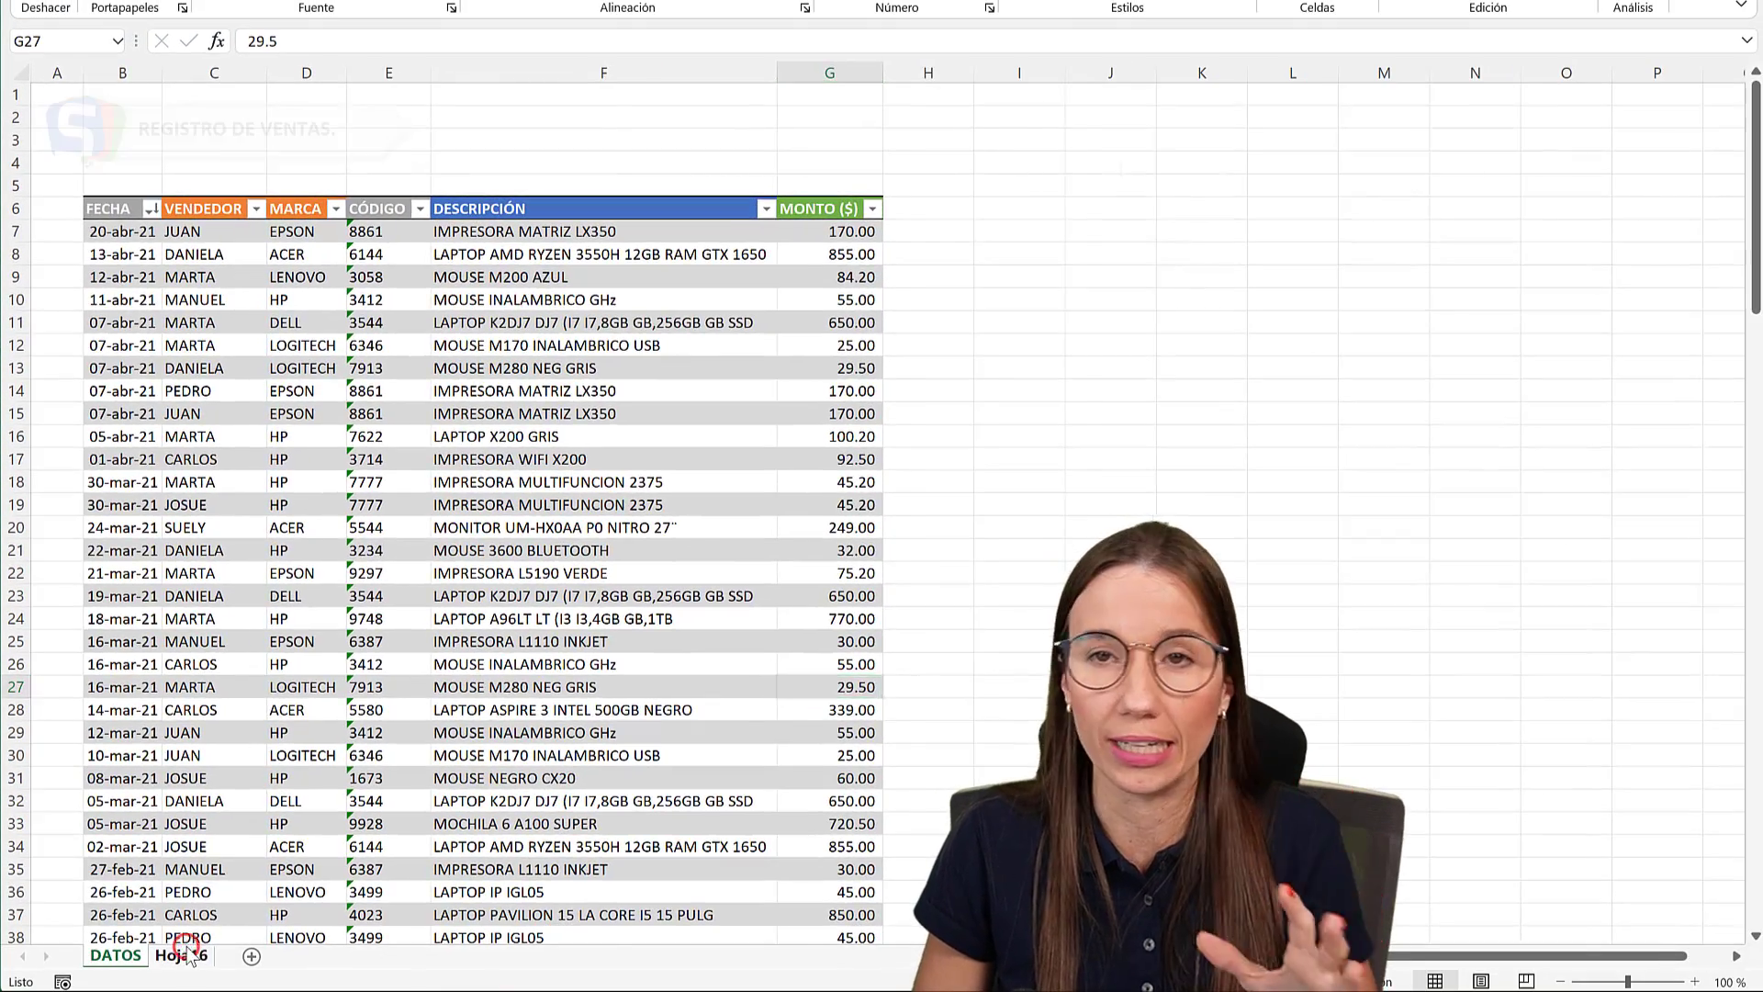
Go to the Hoja16 brand-by-year pivot and show its Analizar tabla dinámica tools.
left_click(187, 953)
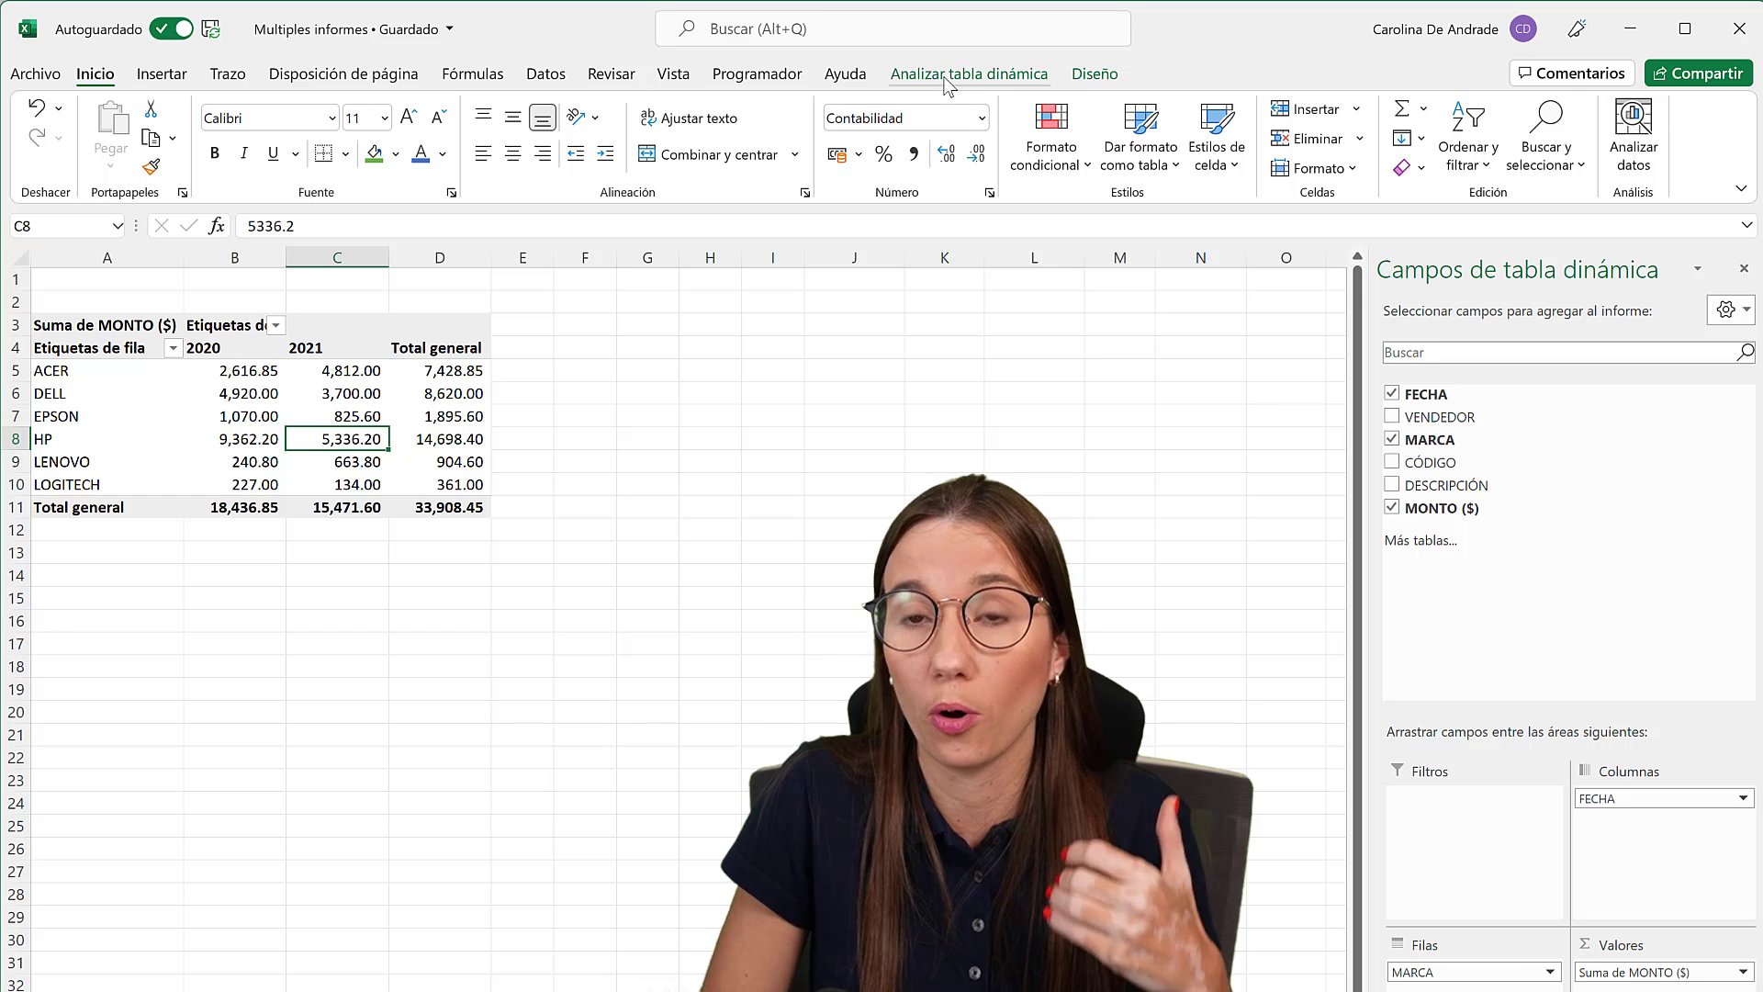
left_click(945, 76)
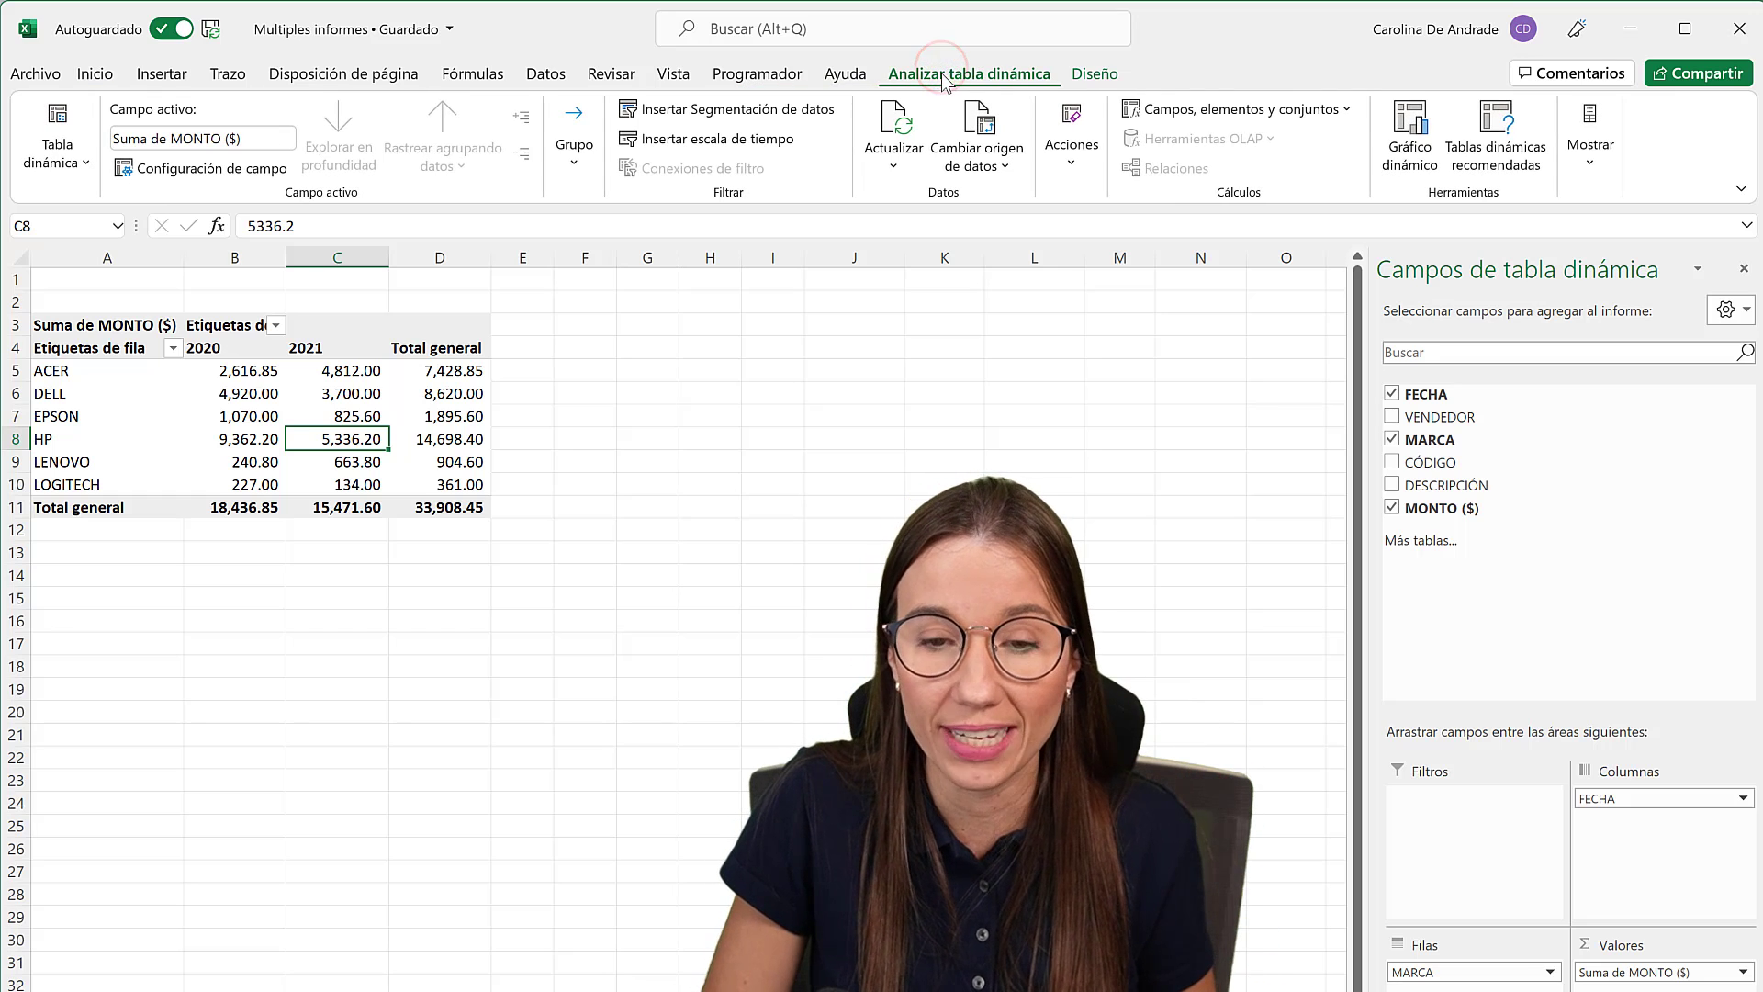
Insert a VENDEDOR slicer and place it beside the pivot table.
left_click(736, 111)
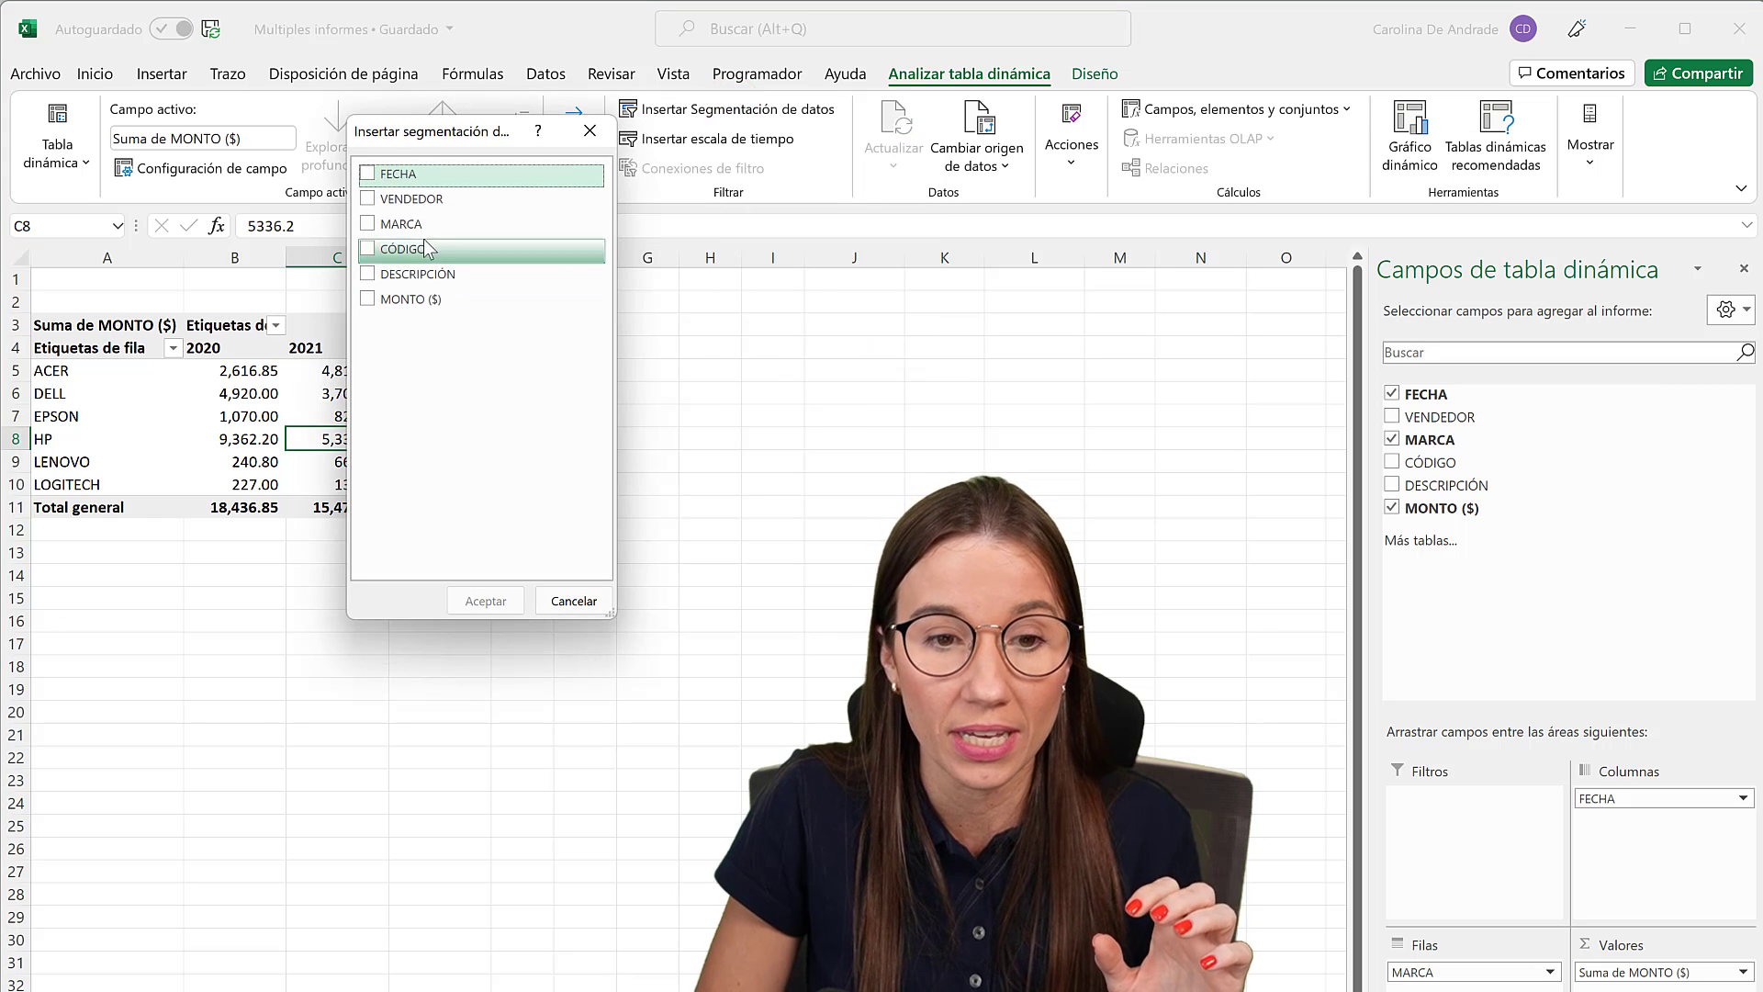
left_click(368, 199)
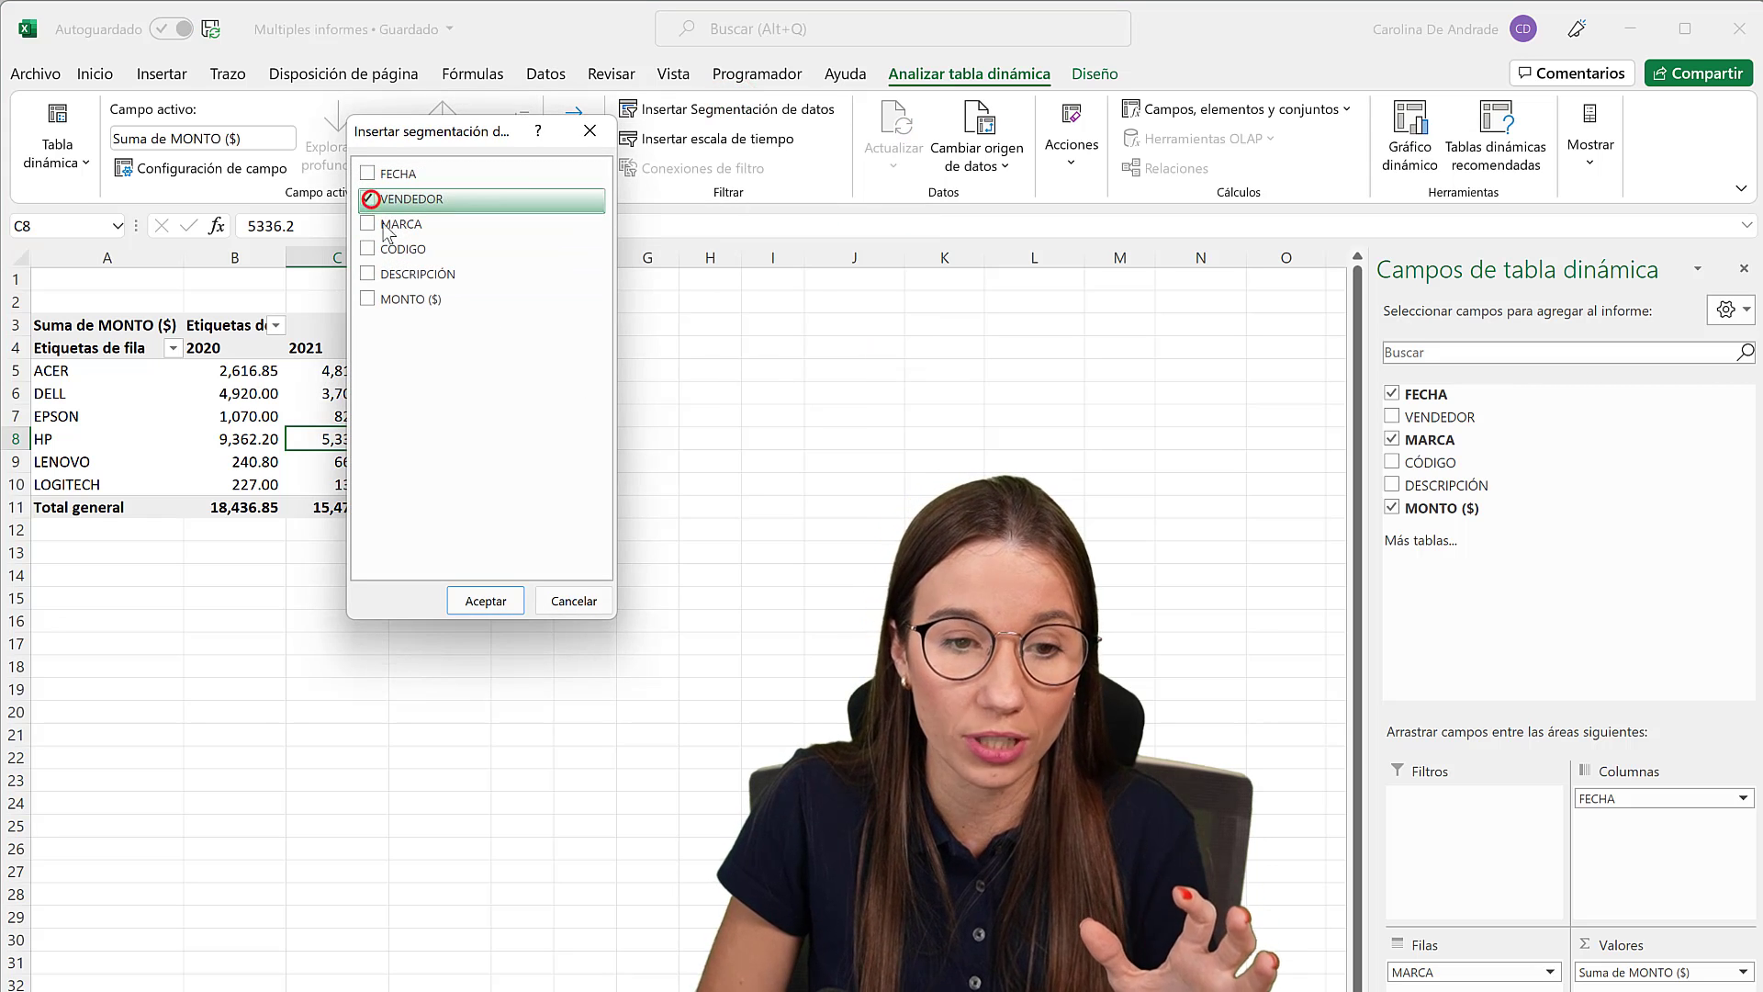
left_click(483, 601)
left_click_drag(623, 563, 570, 356)
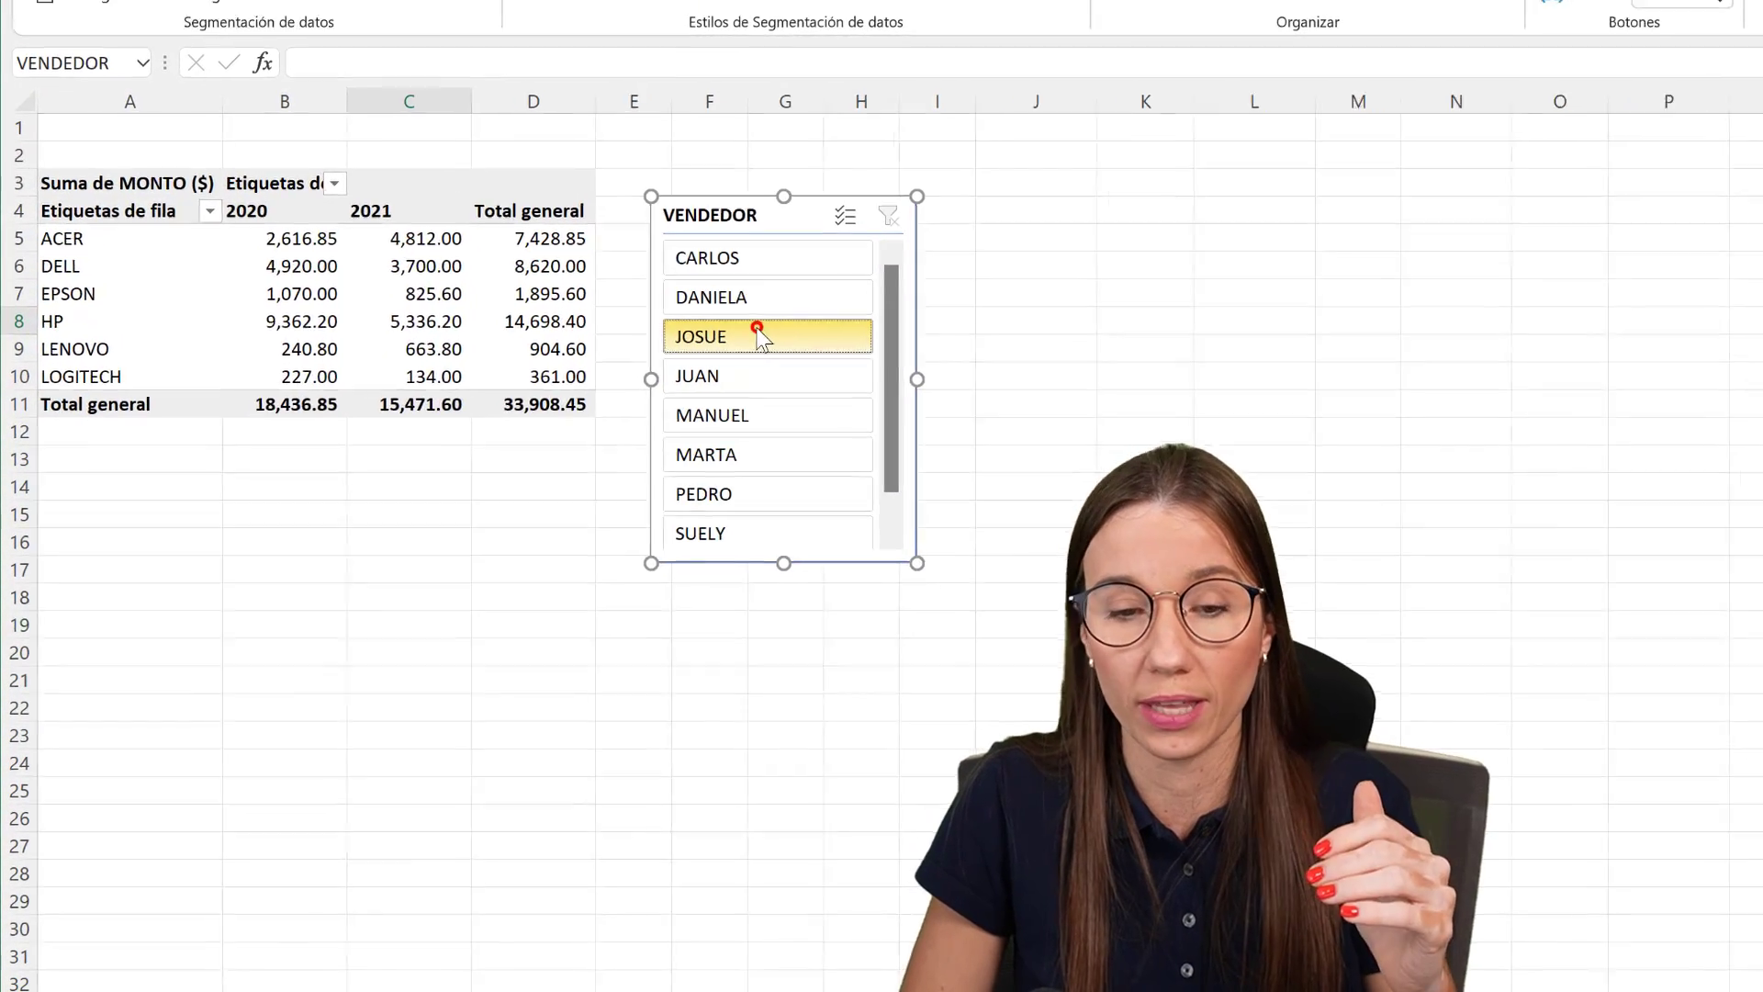
Filter the pivot by JOSUE, JUAN, DANIELA, MANUEL, then MARTA (total 8,270.20).
left_click(625, 450)
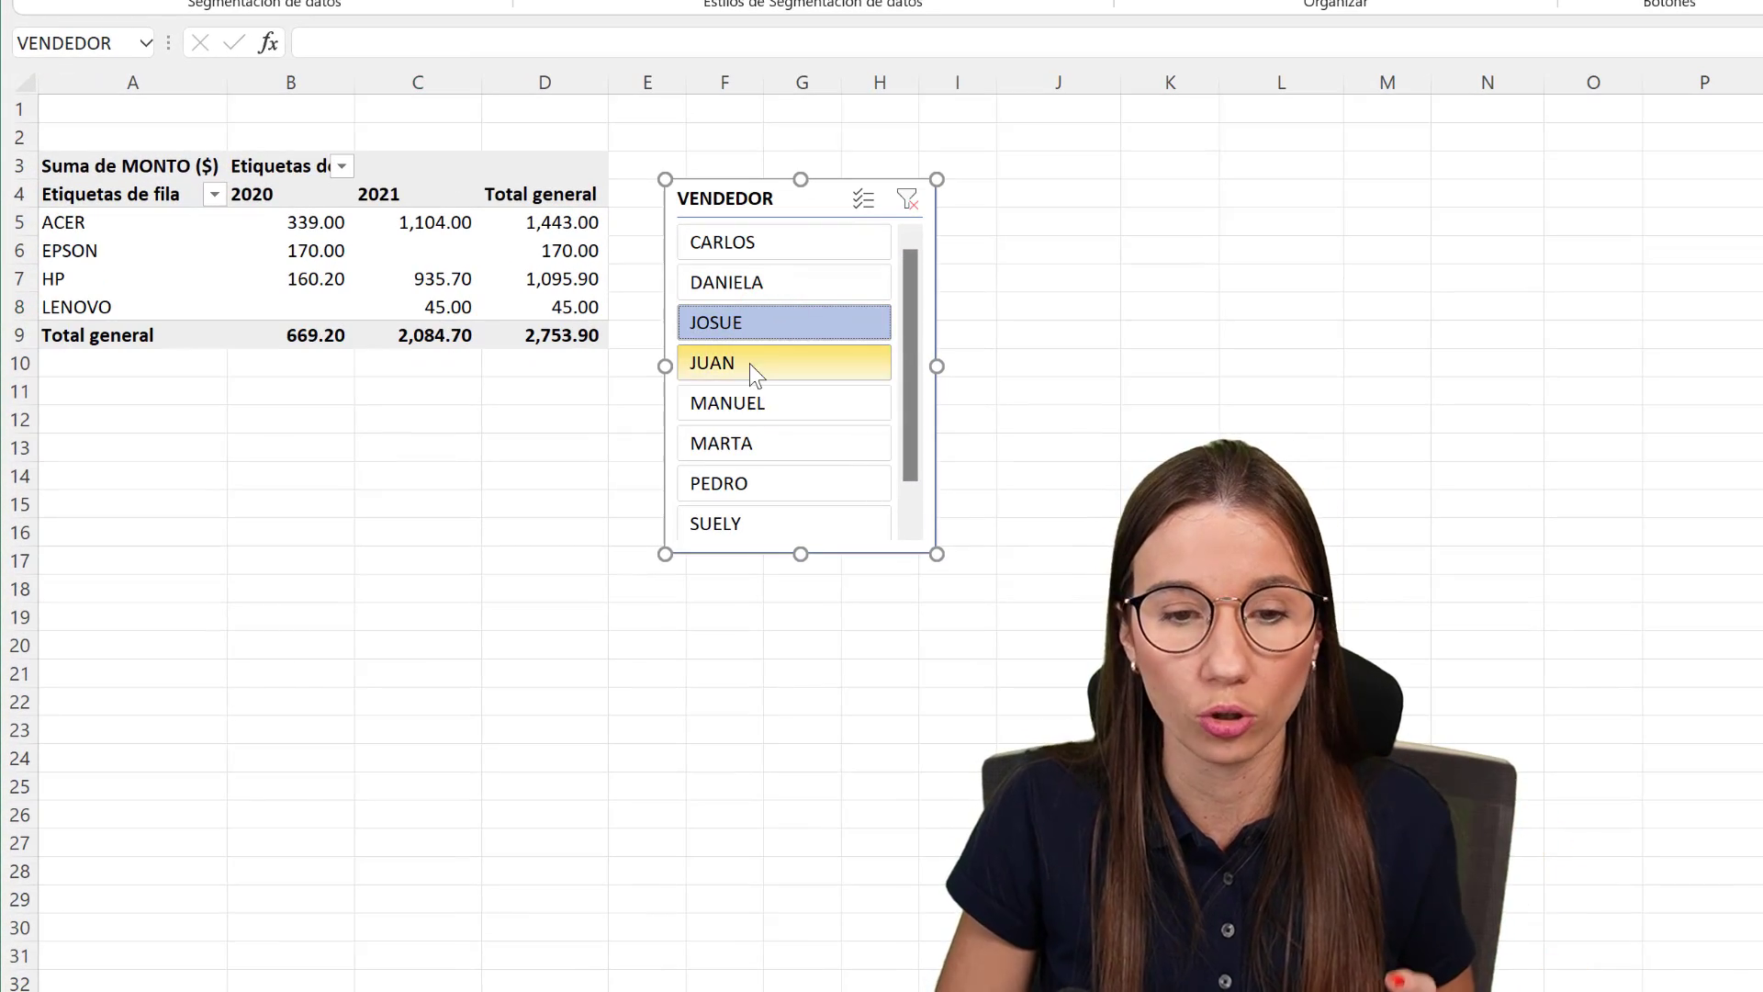
left_click(750, 363)
left_click(772, 278)
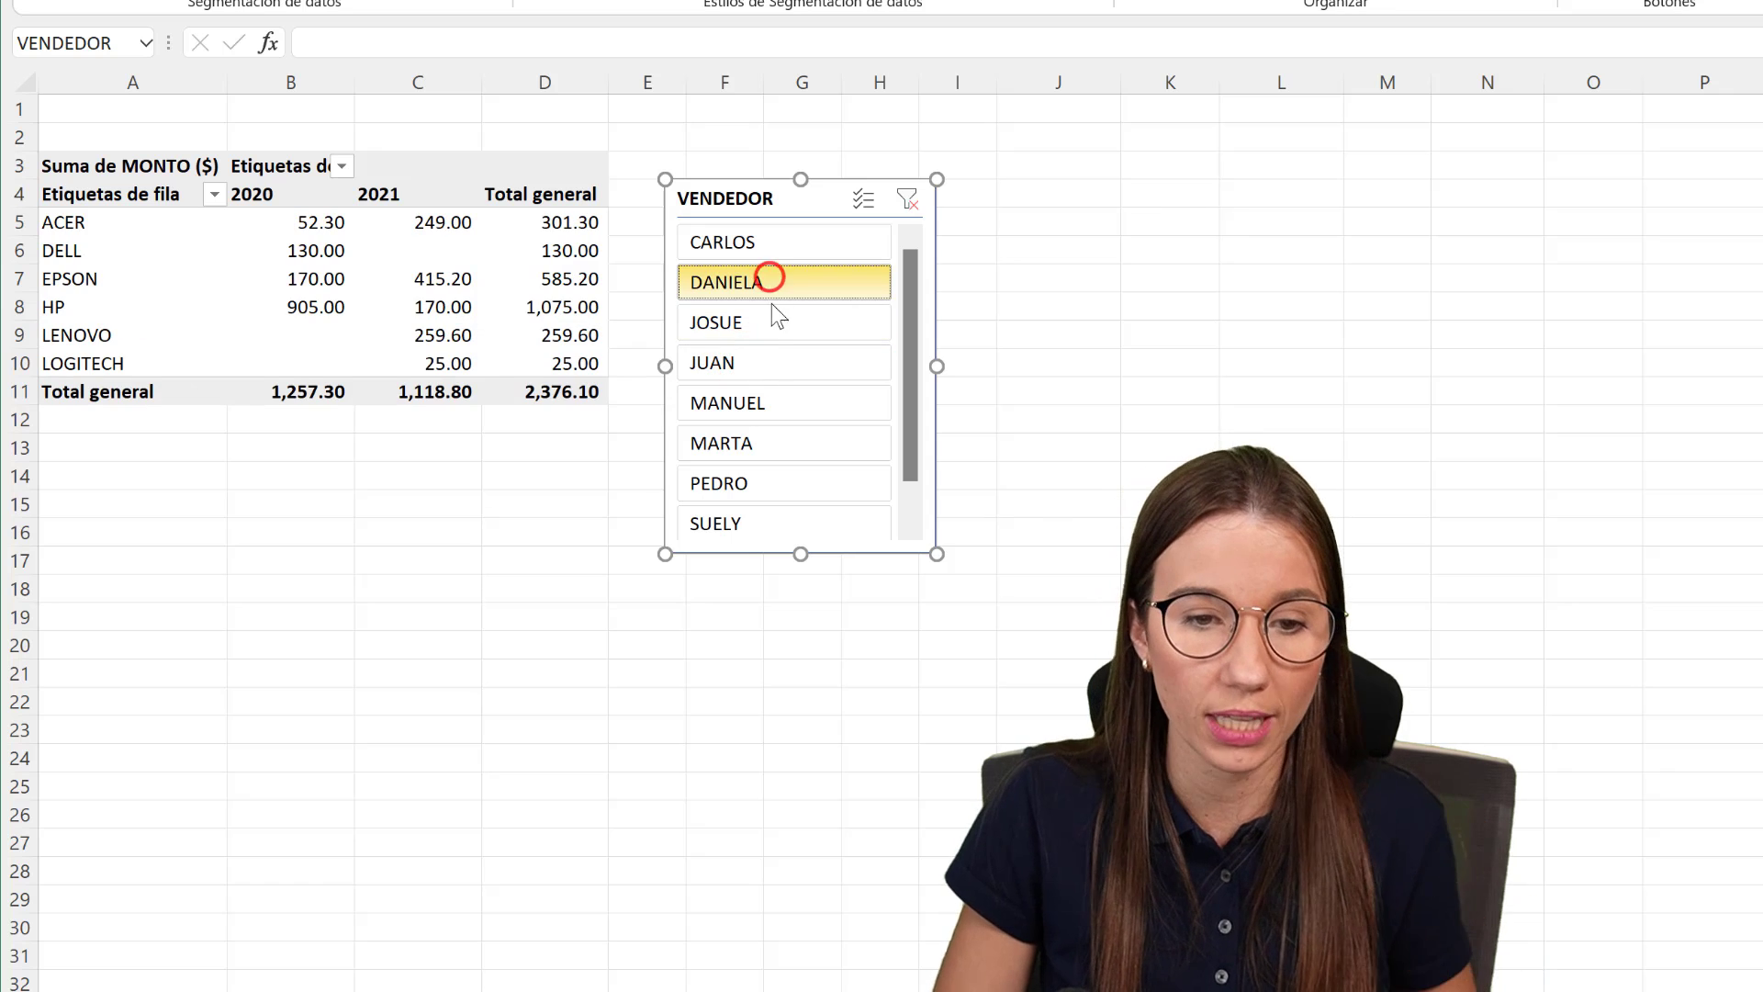
left_click(767, 413)
left_click(758, 437)
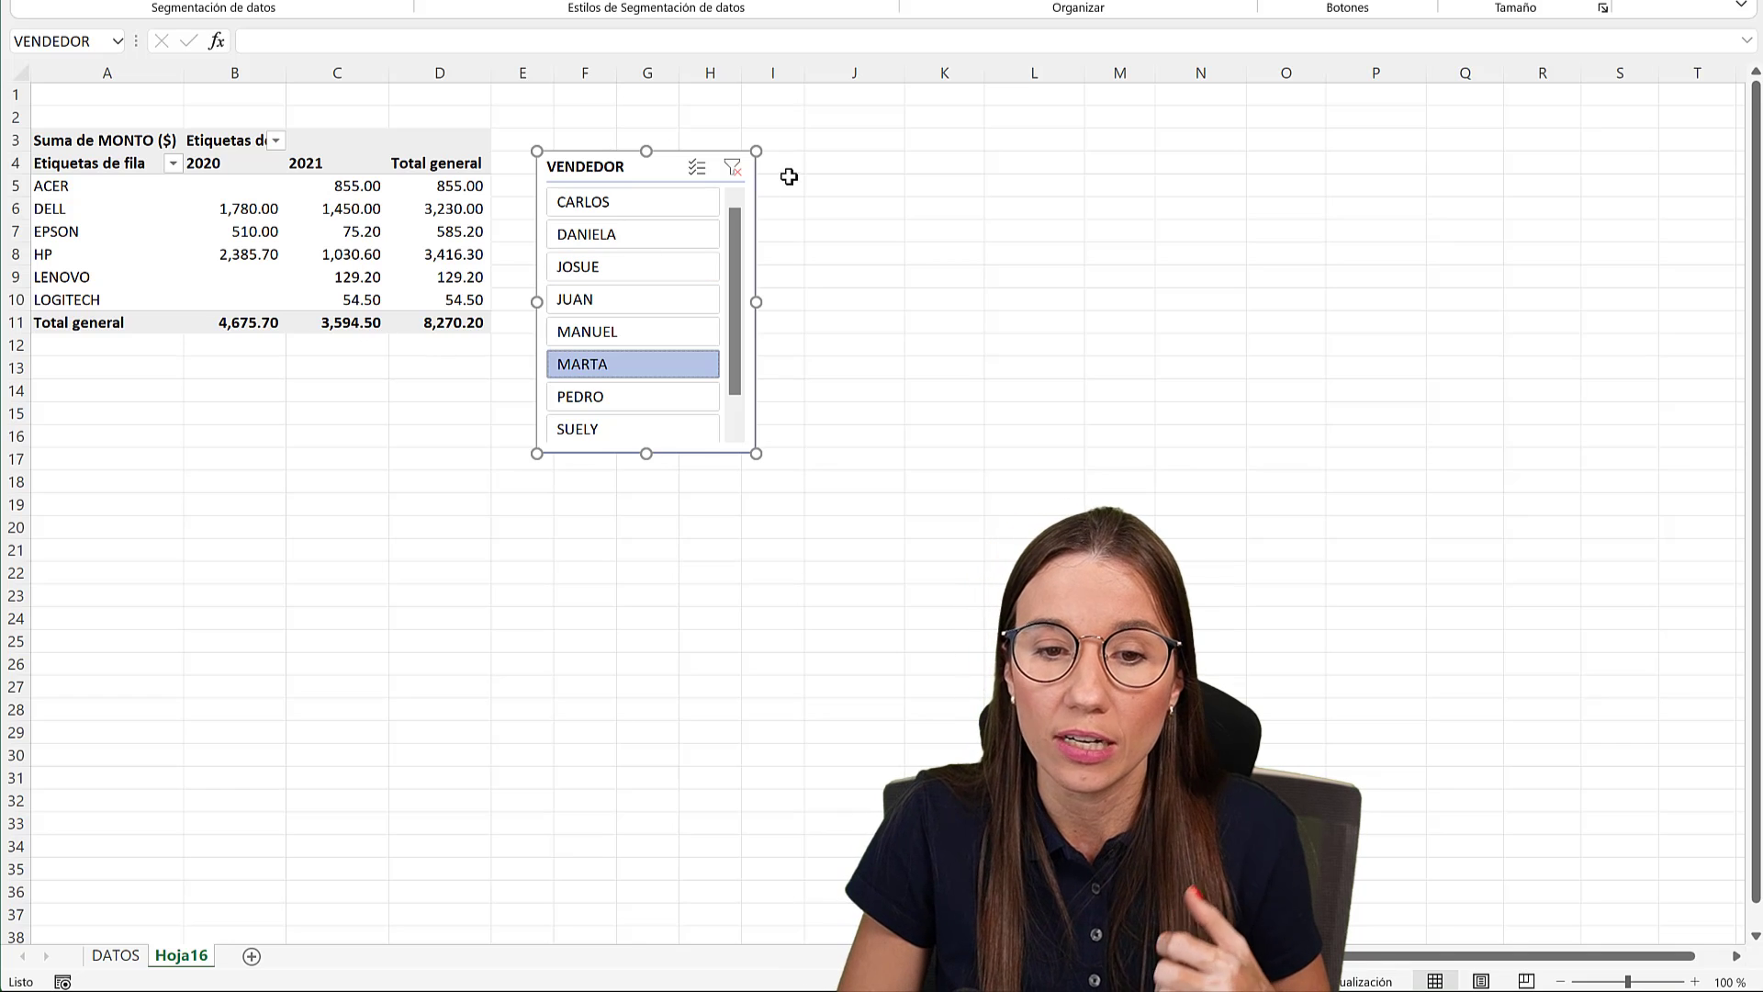
Clear the VENDEDOR slicer filter to restore the 33,908.45 total, then delete the slicer.
left_click(733, 169)
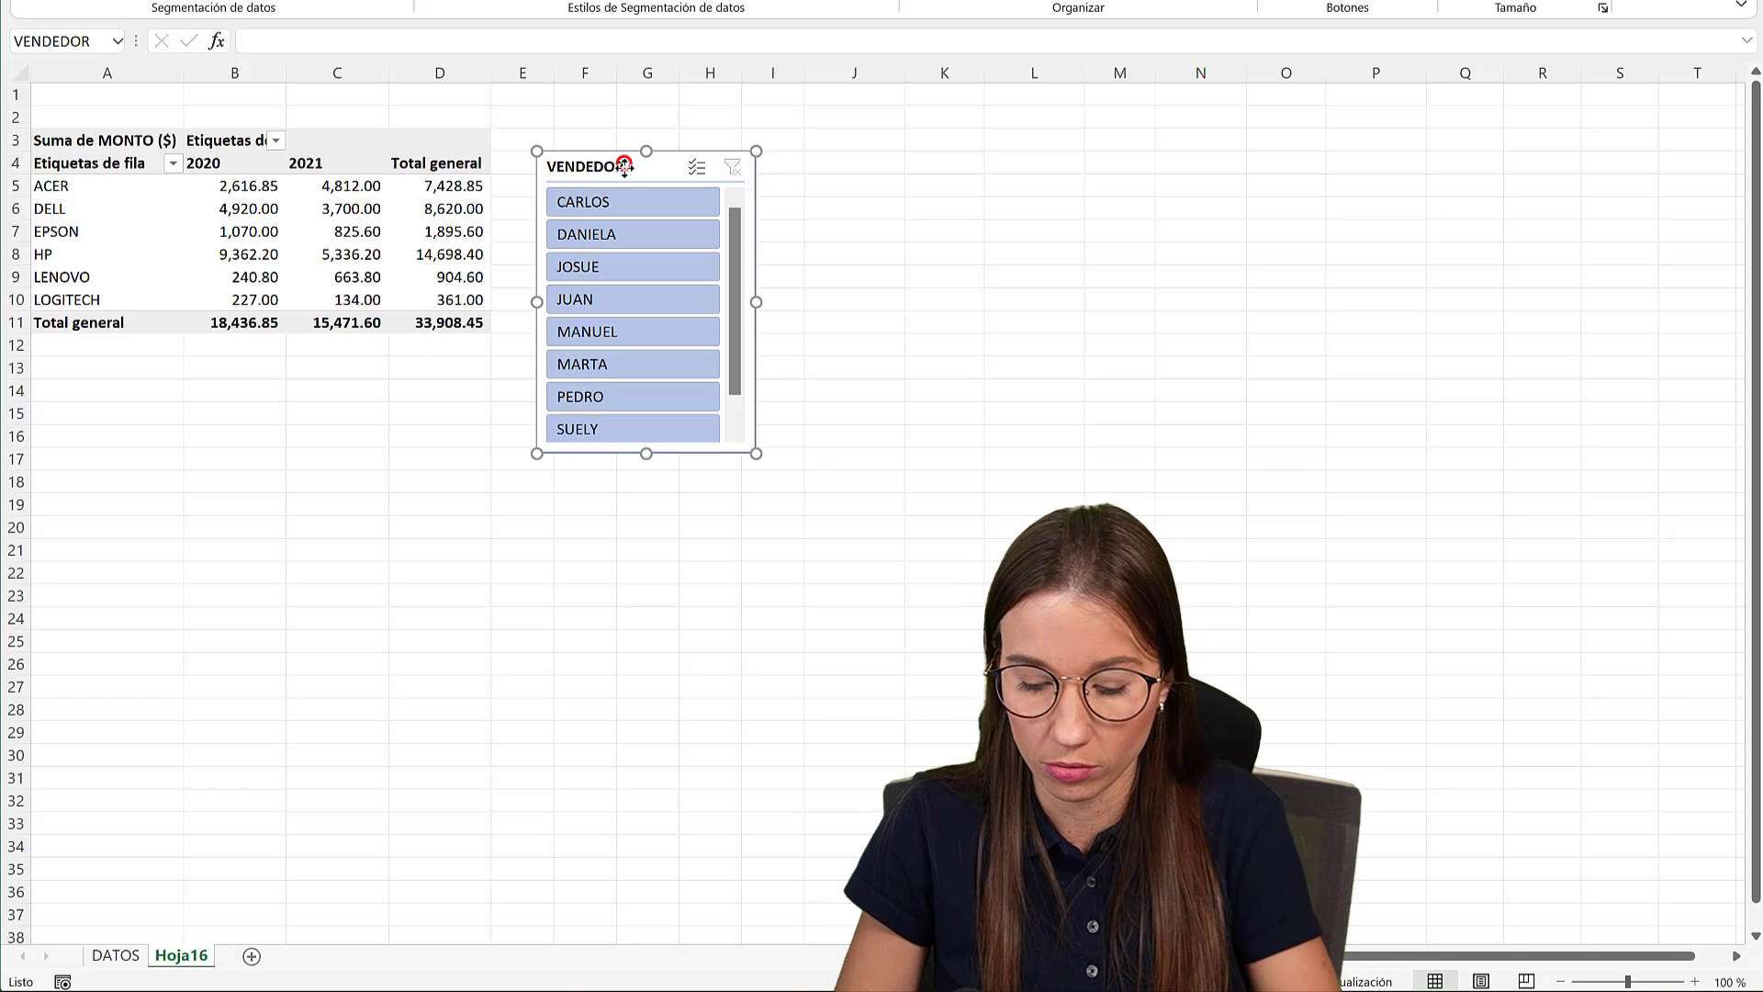
key("Delete")
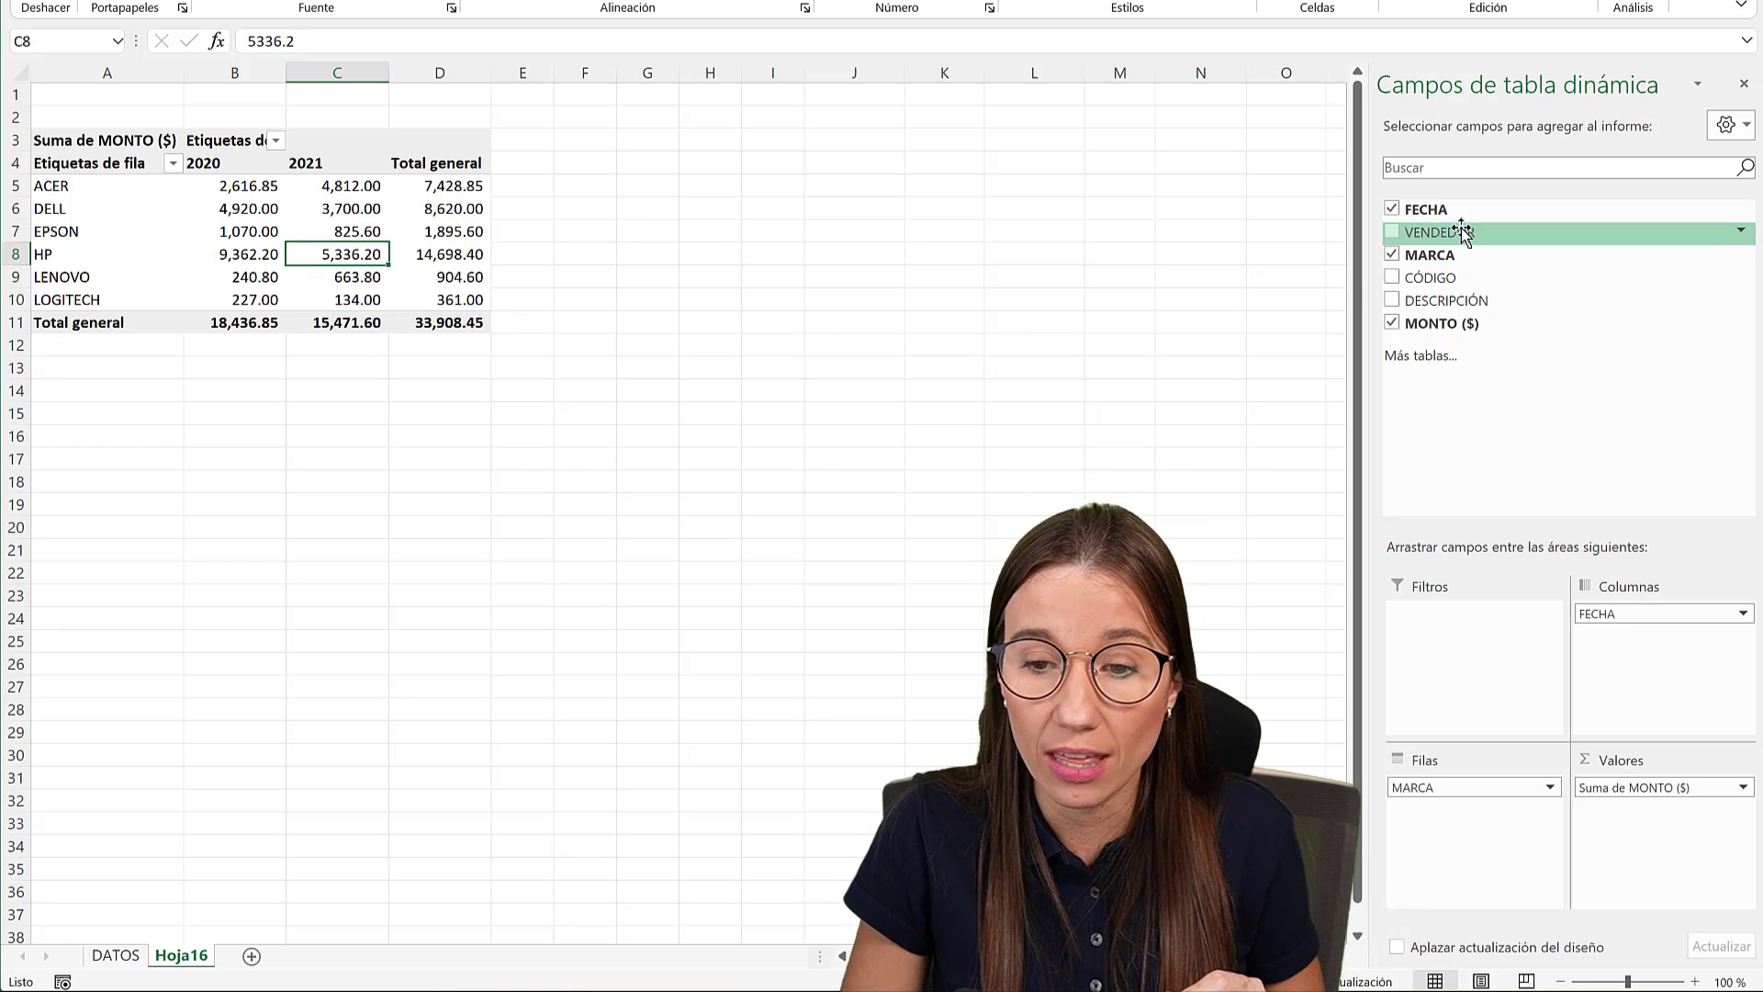
Add VENDEDOR to the pivot's Filtros area and leave it set to (Todas).
left_click_drag(1464, 234, 1518, 303)
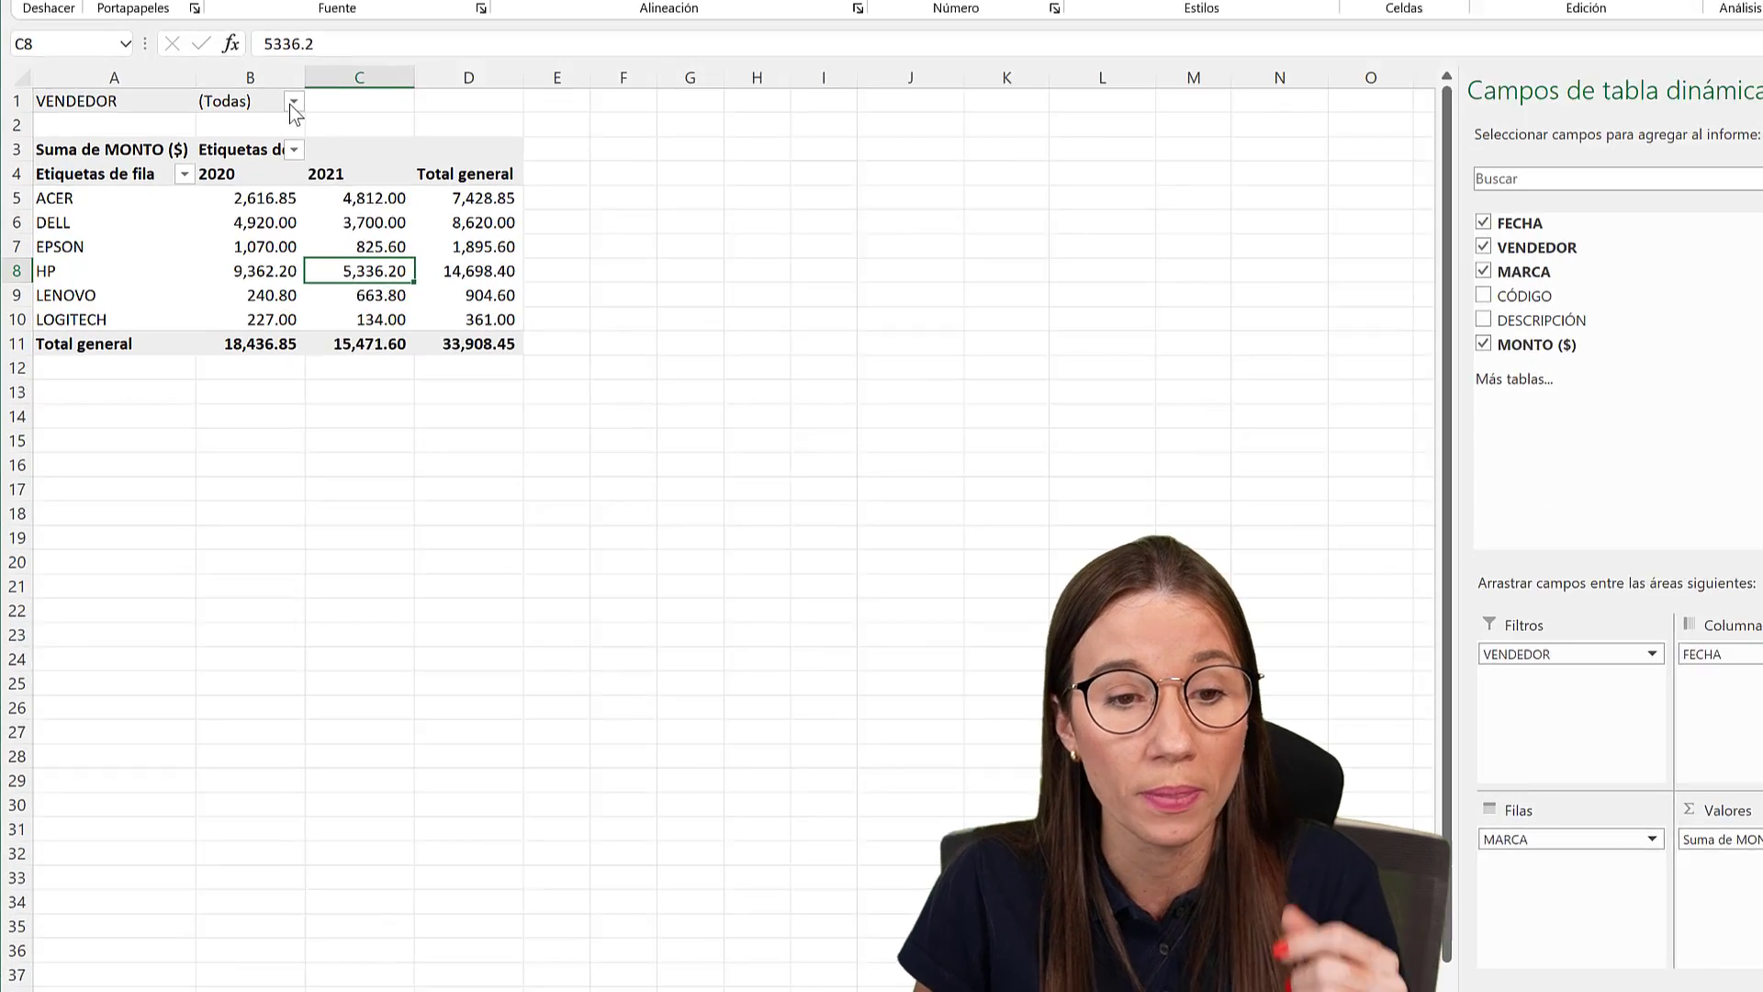
left_click(276, 95)
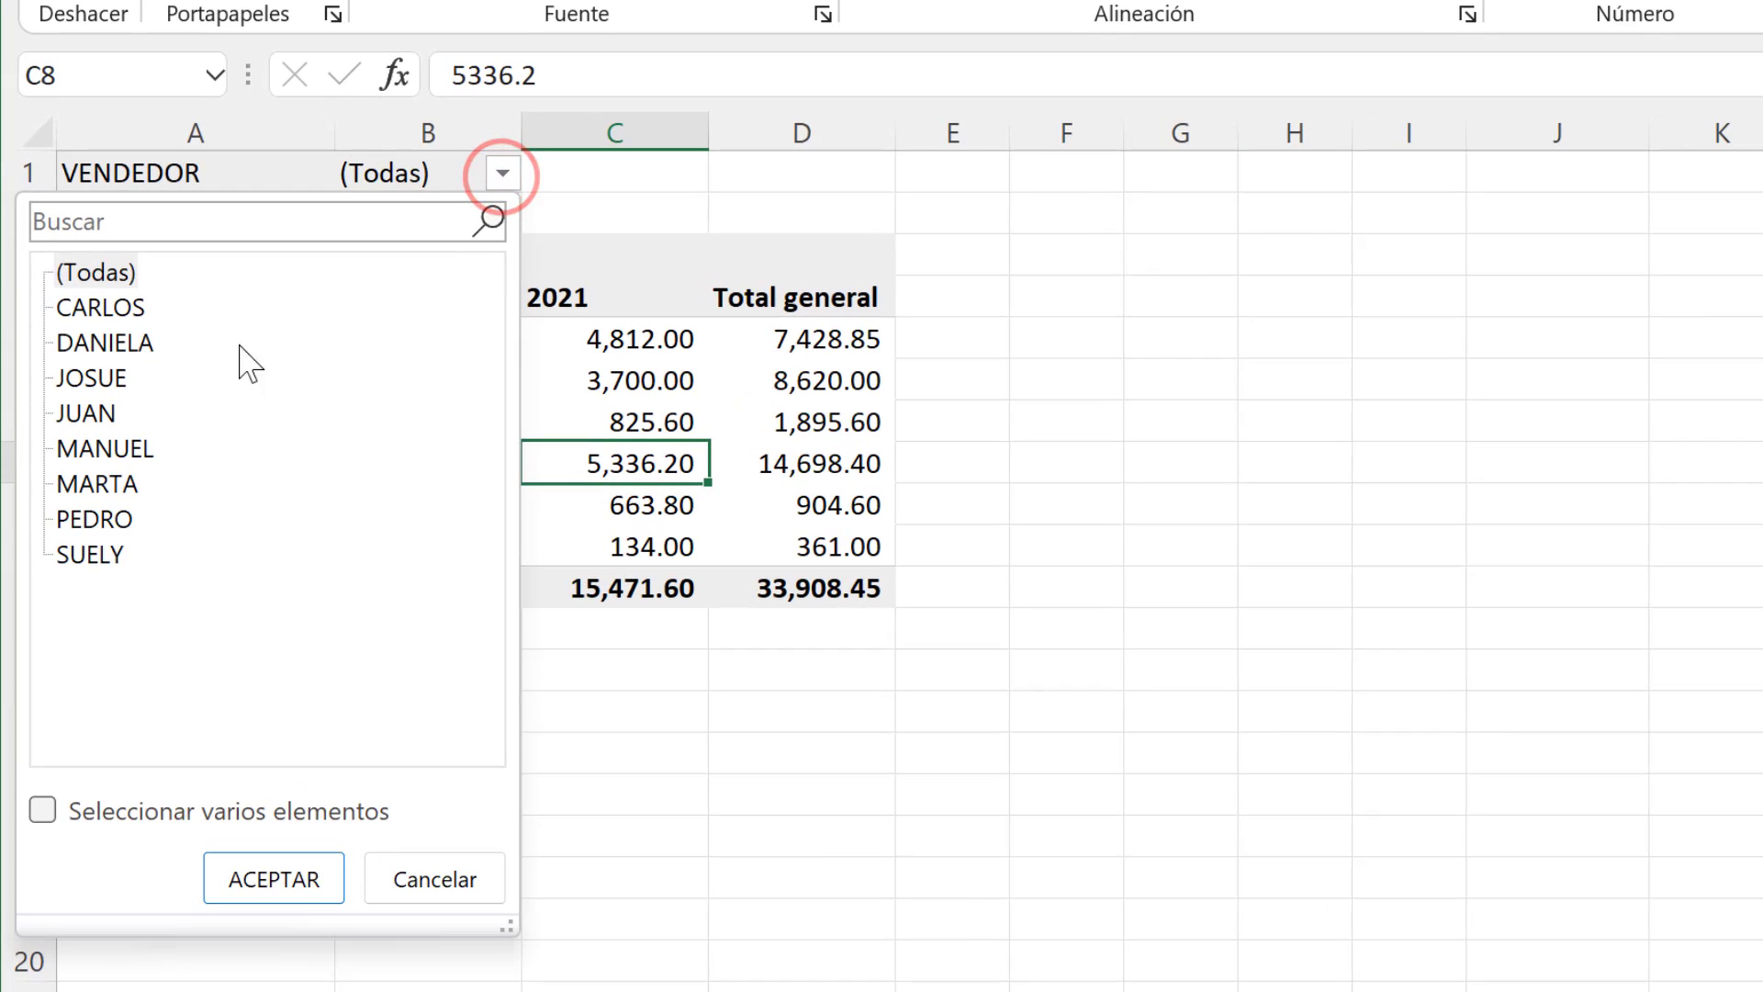
left_click(243, 867)
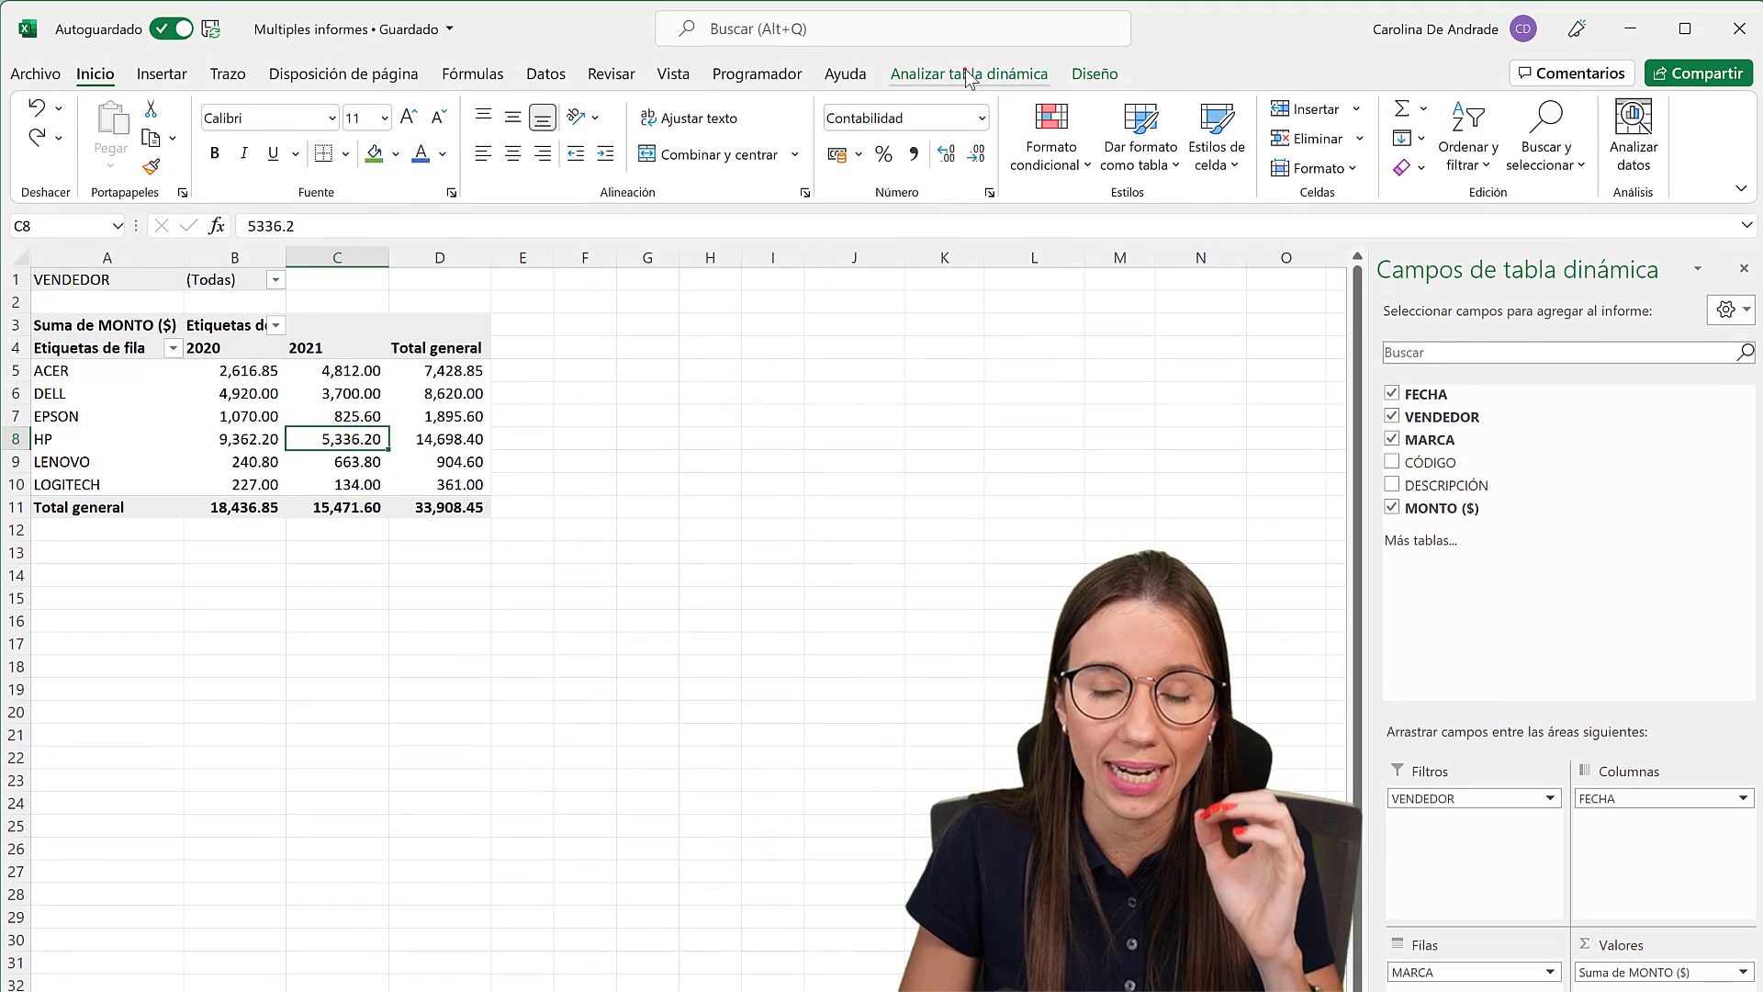
From the pivot's Opciones dropdown, open Mostrar páginas de filtro de informes.
left_click(967, 75)
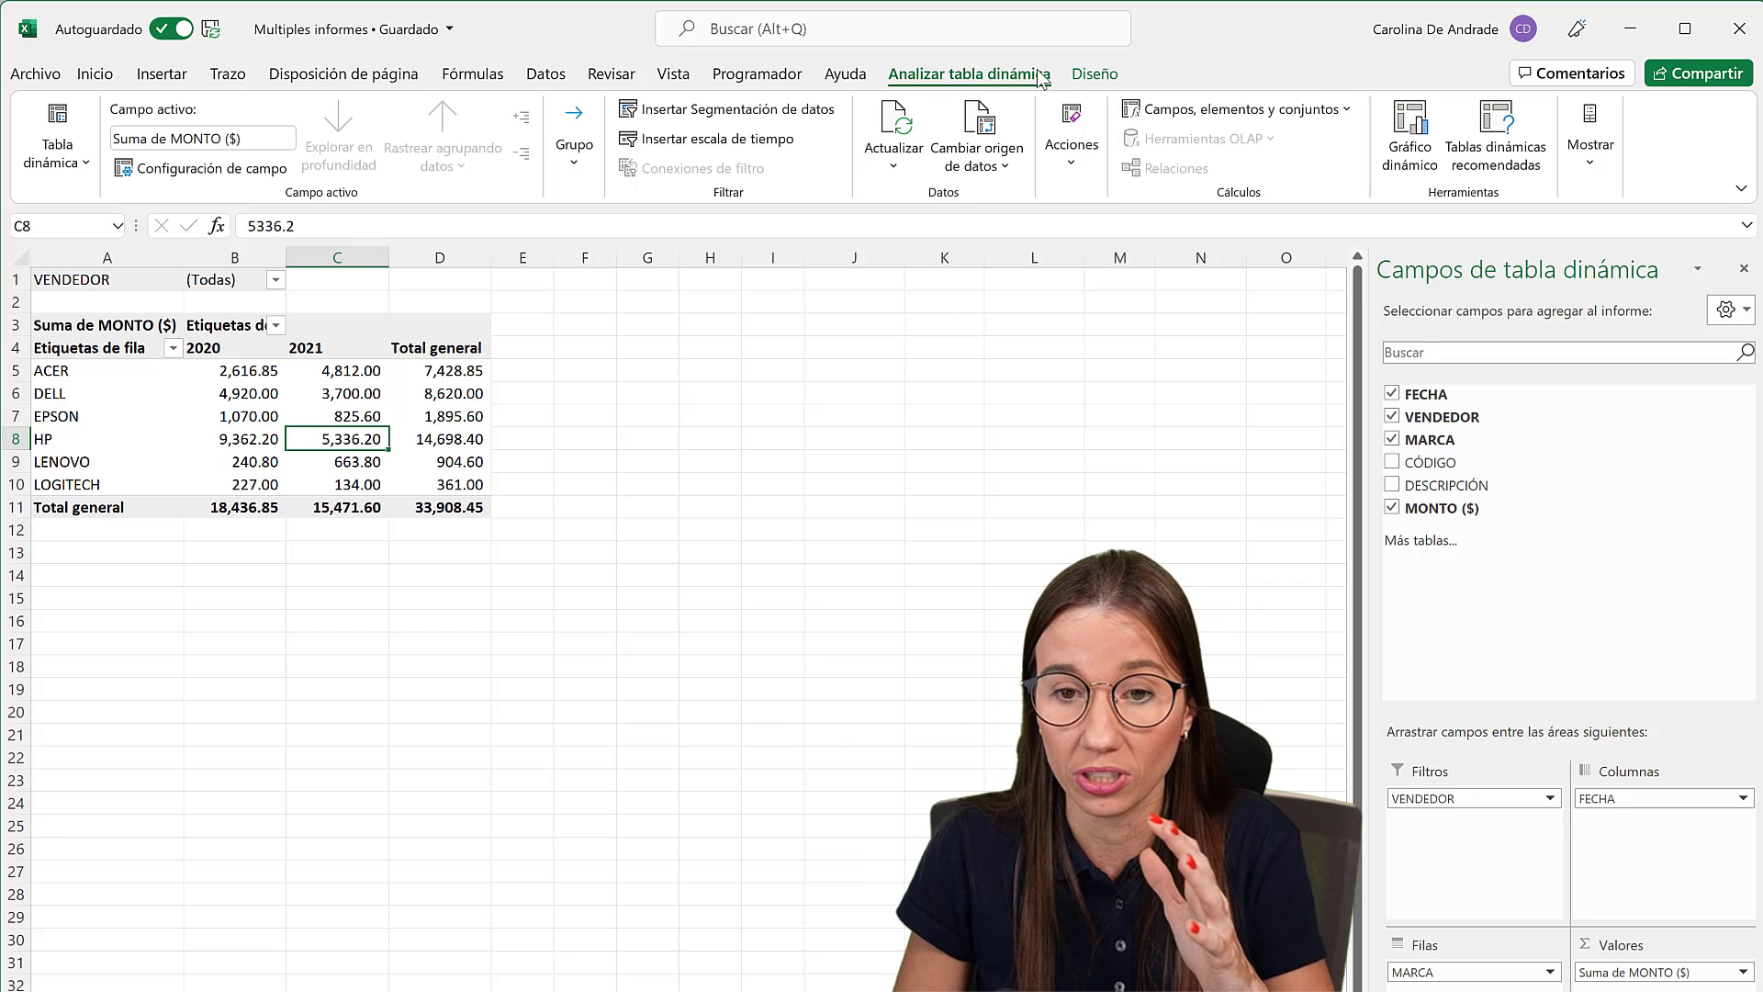
left_click(616, 480)
left_click(528, 393)
left_click(363, 411)
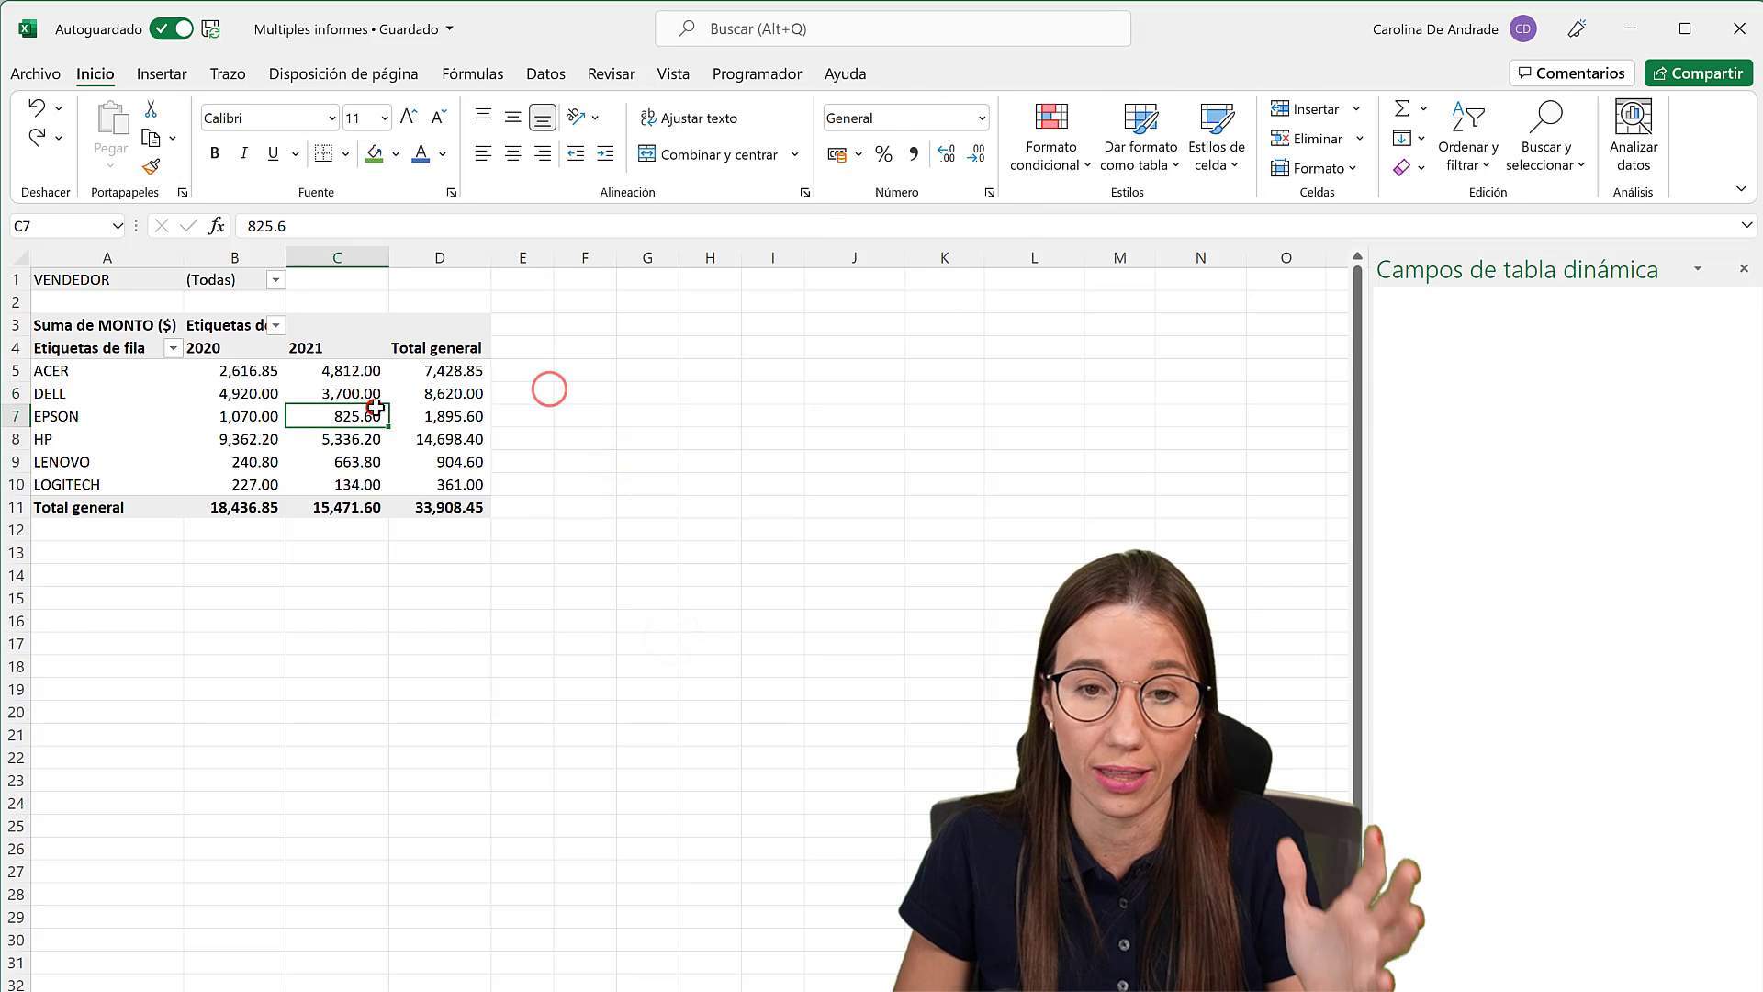
left_click(926, 73)
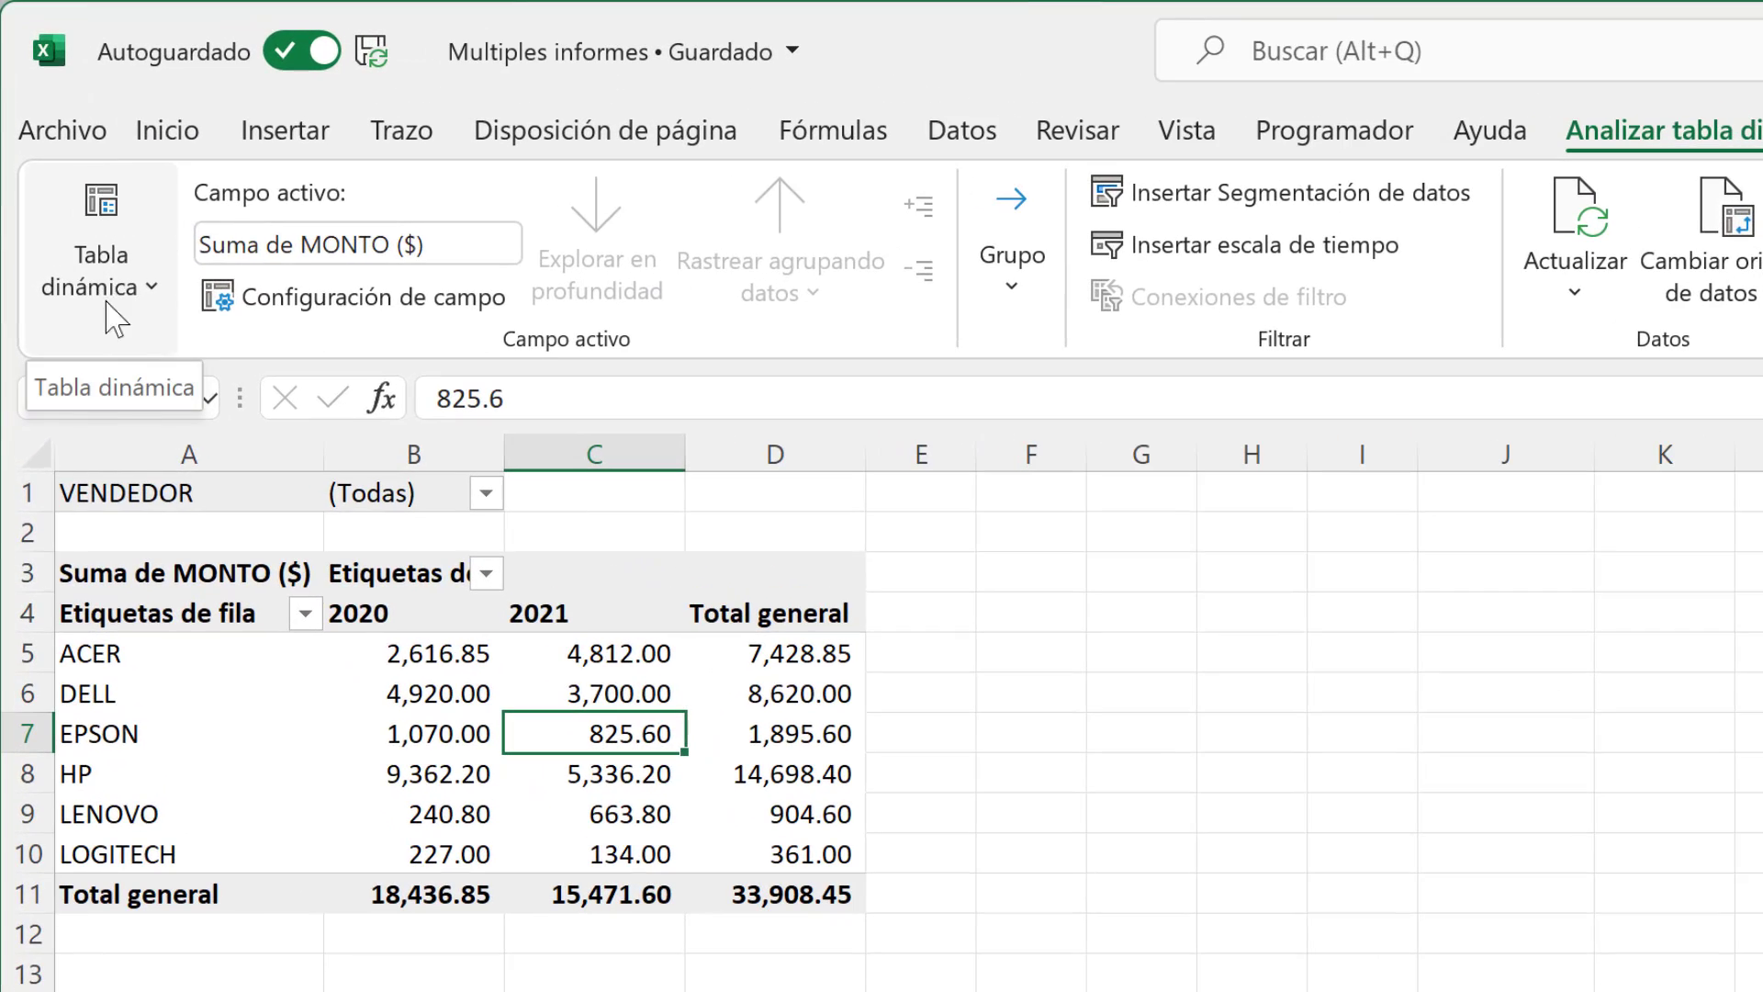
left_click(125, 273)
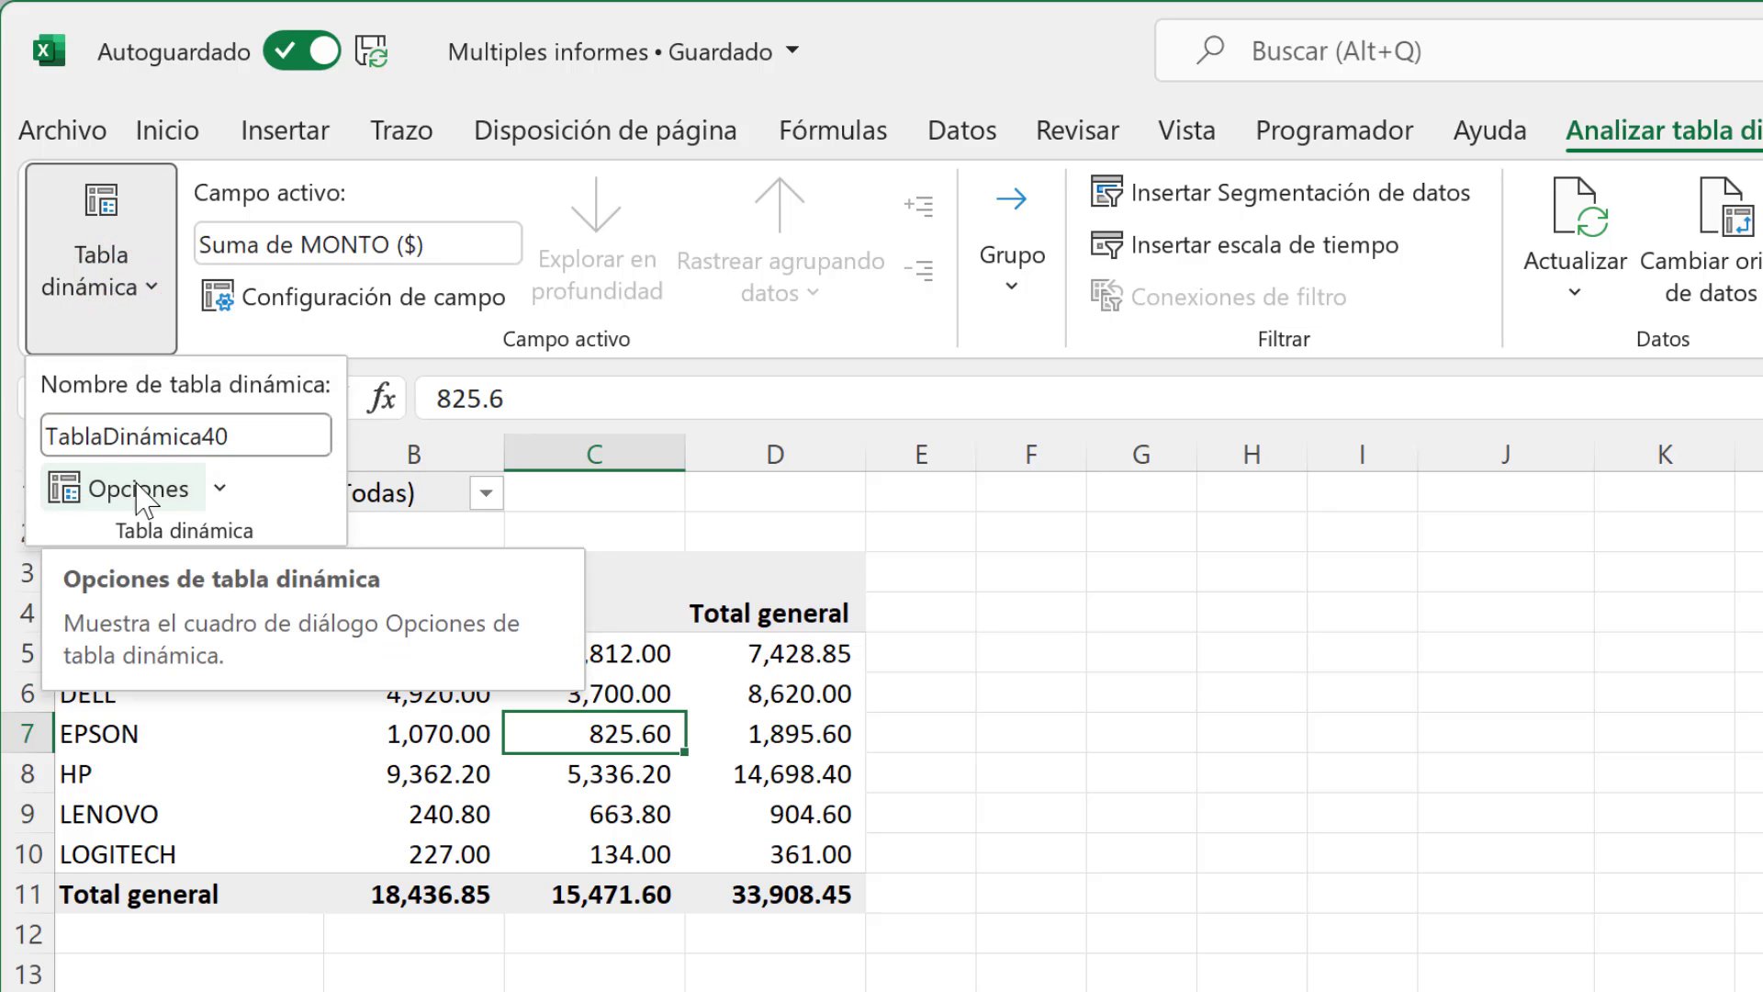
left_click(222, 481)
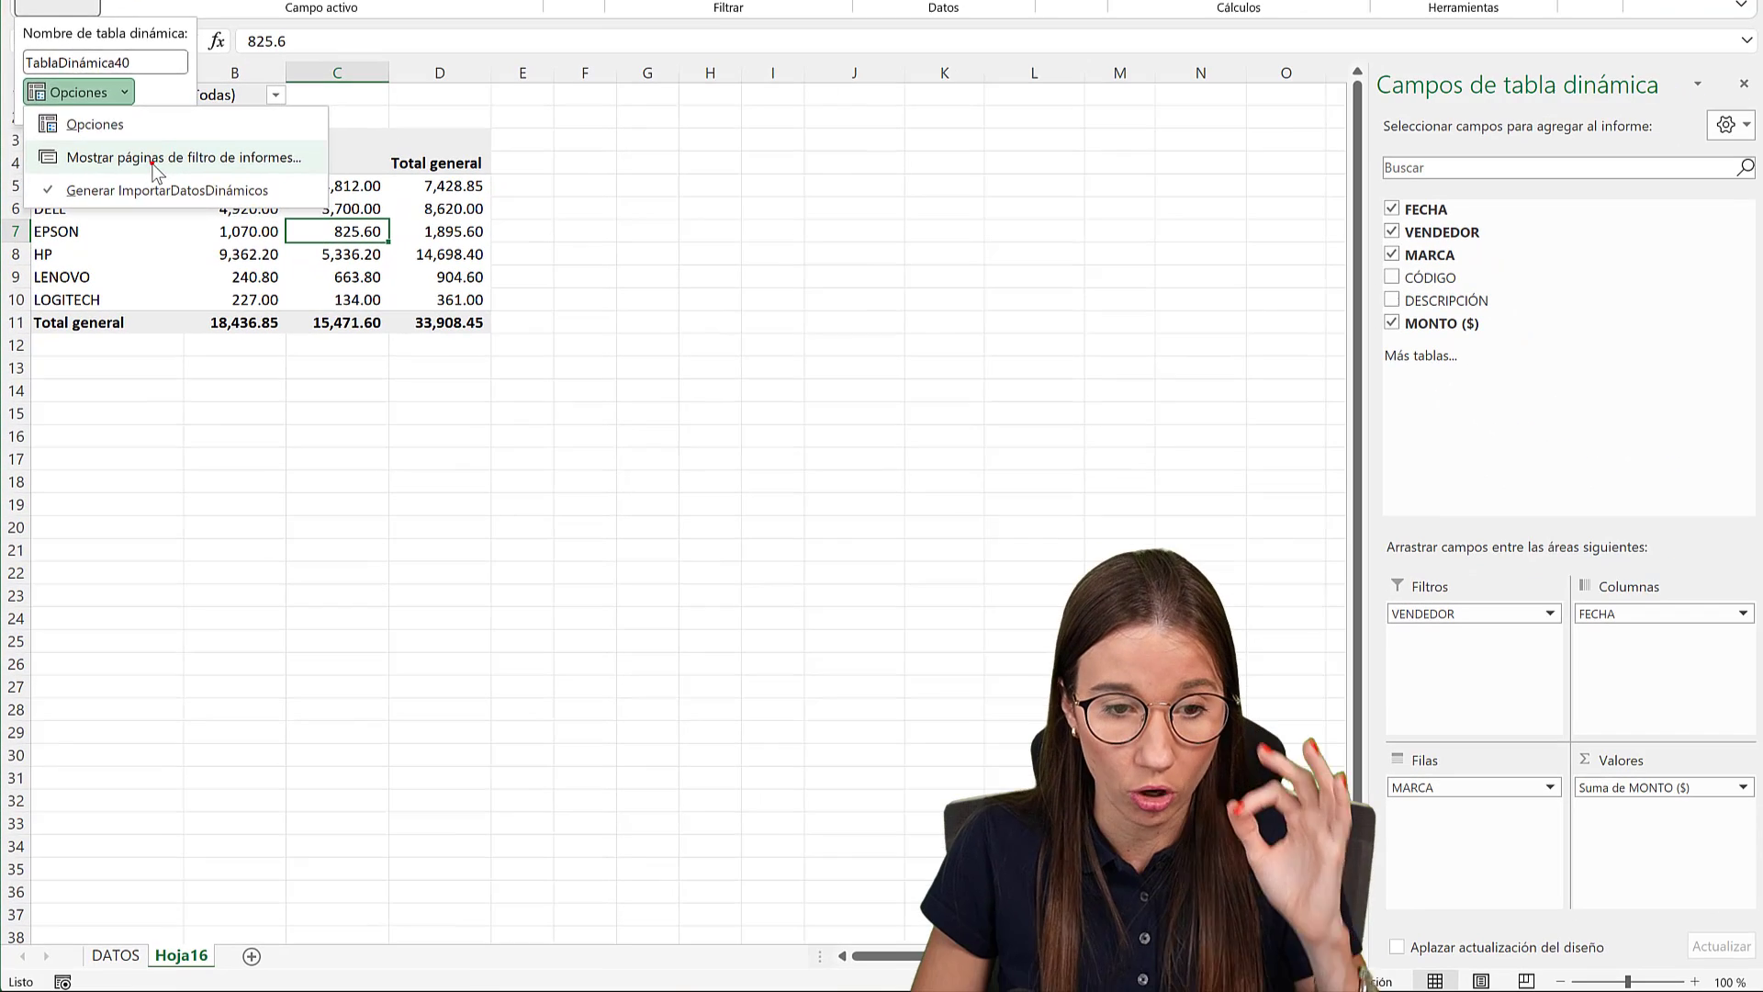
left_click(268, 621)
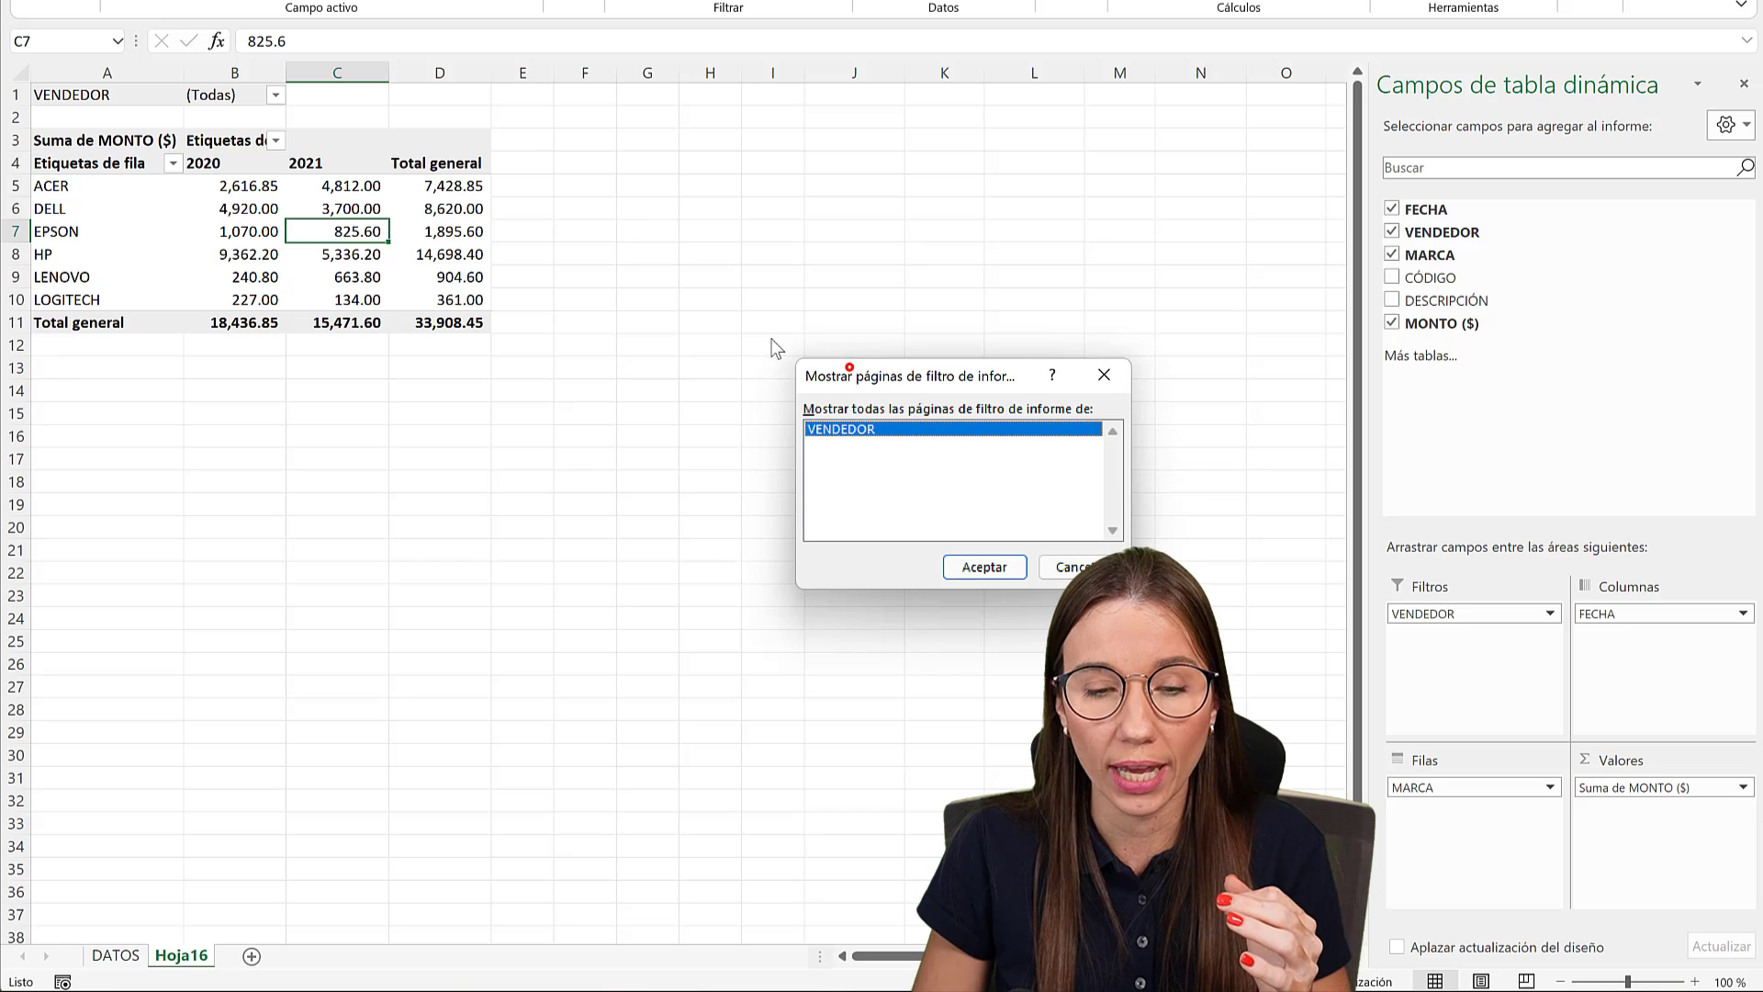
Accept VENDEDOR in the report filter pages dialog, generating sheets CARLOS through SUELY.
left_click_drag(854, 373, 611, 192)
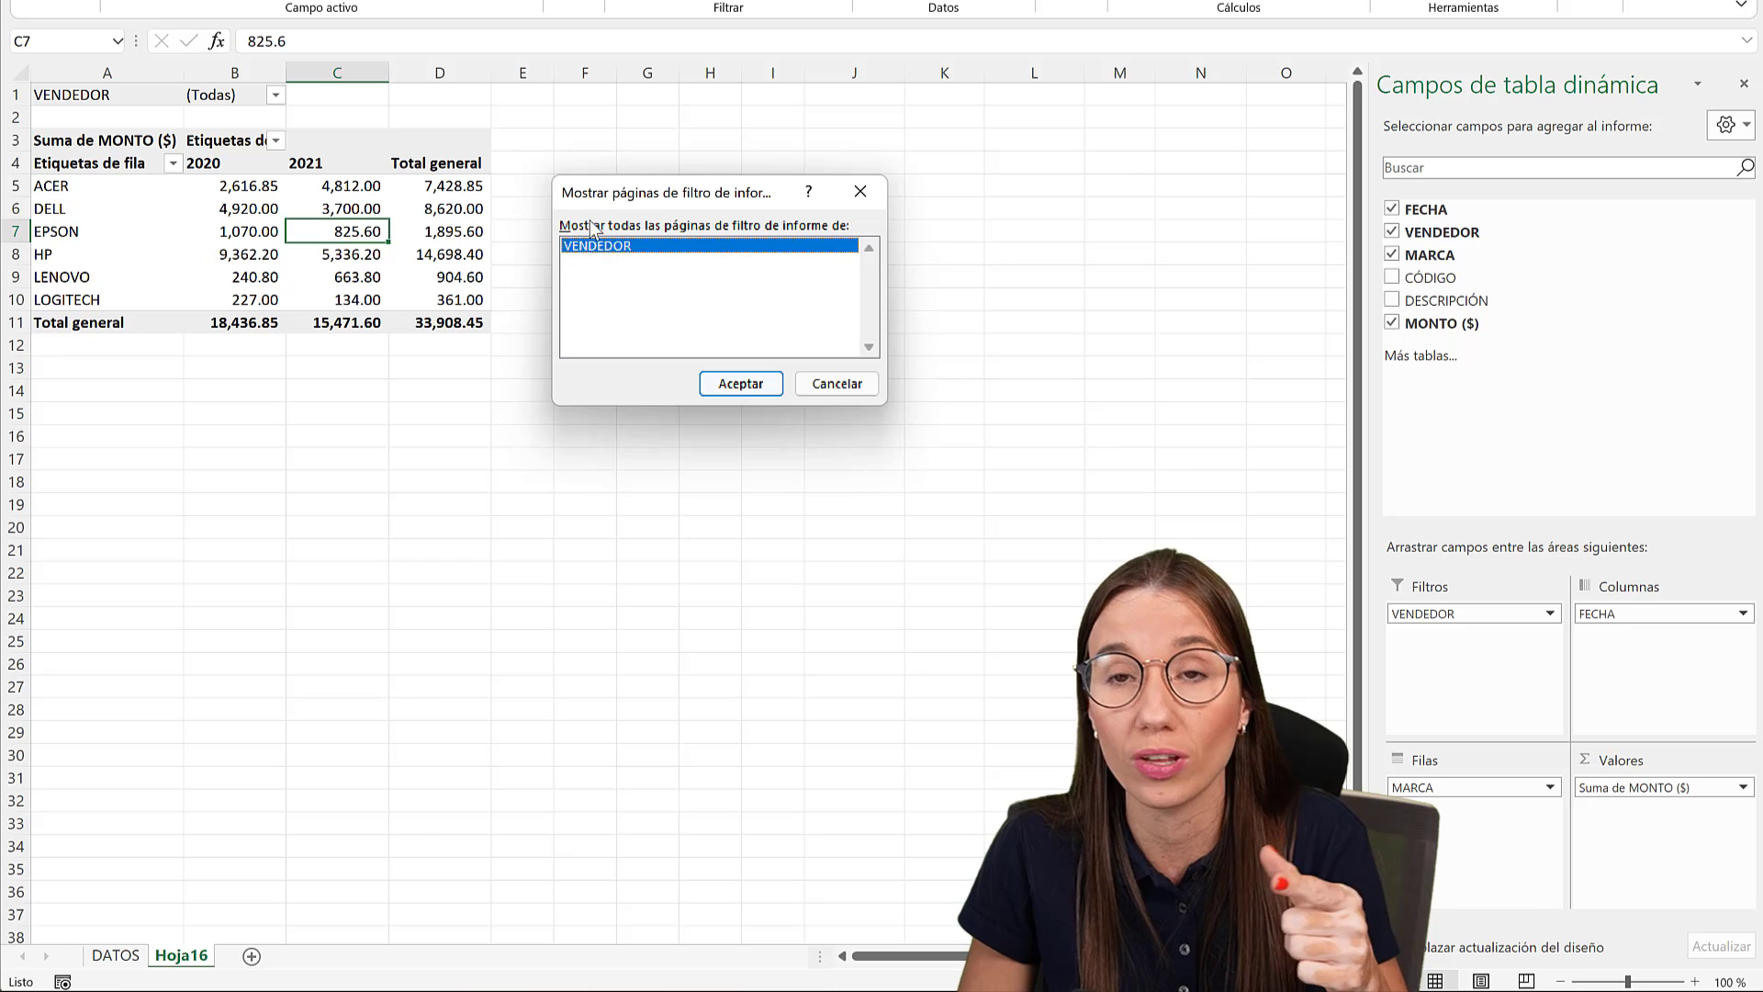
left_click(744, 387)
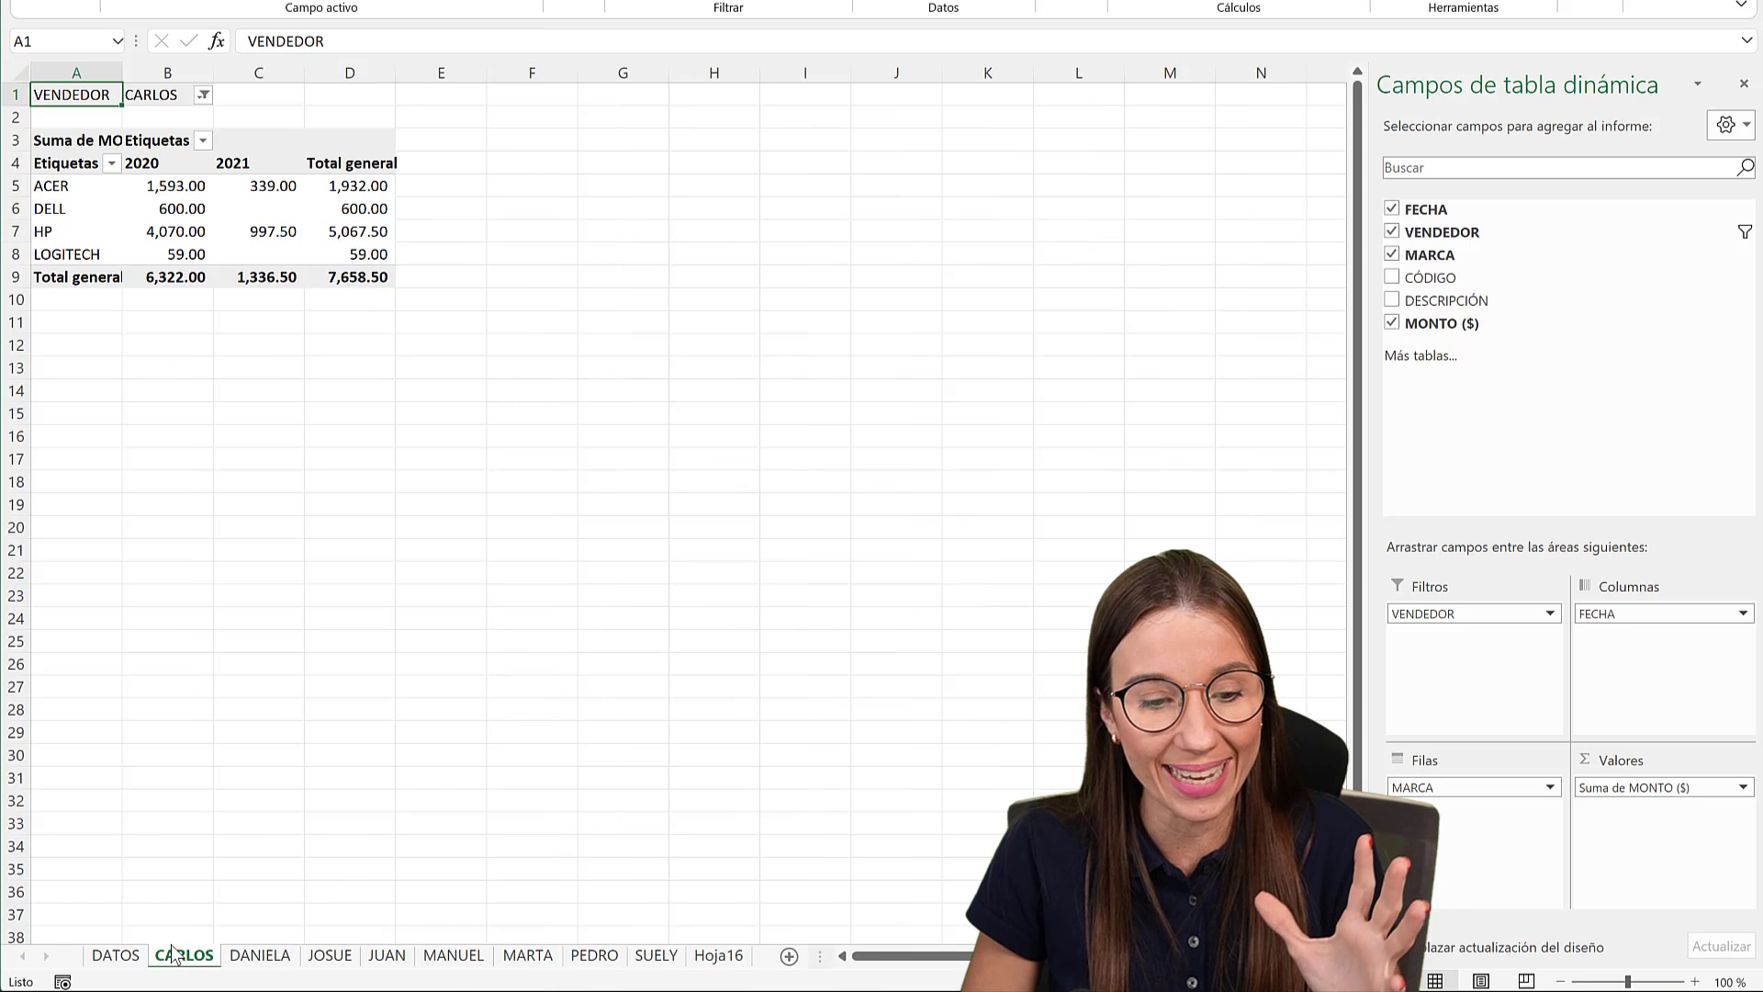
Check the DANIELA, JOSUE, JUAN, MANUEL, MARTA, PEDRO and SUELY sheets, ending on Hoja16.
left_click(236, 955)
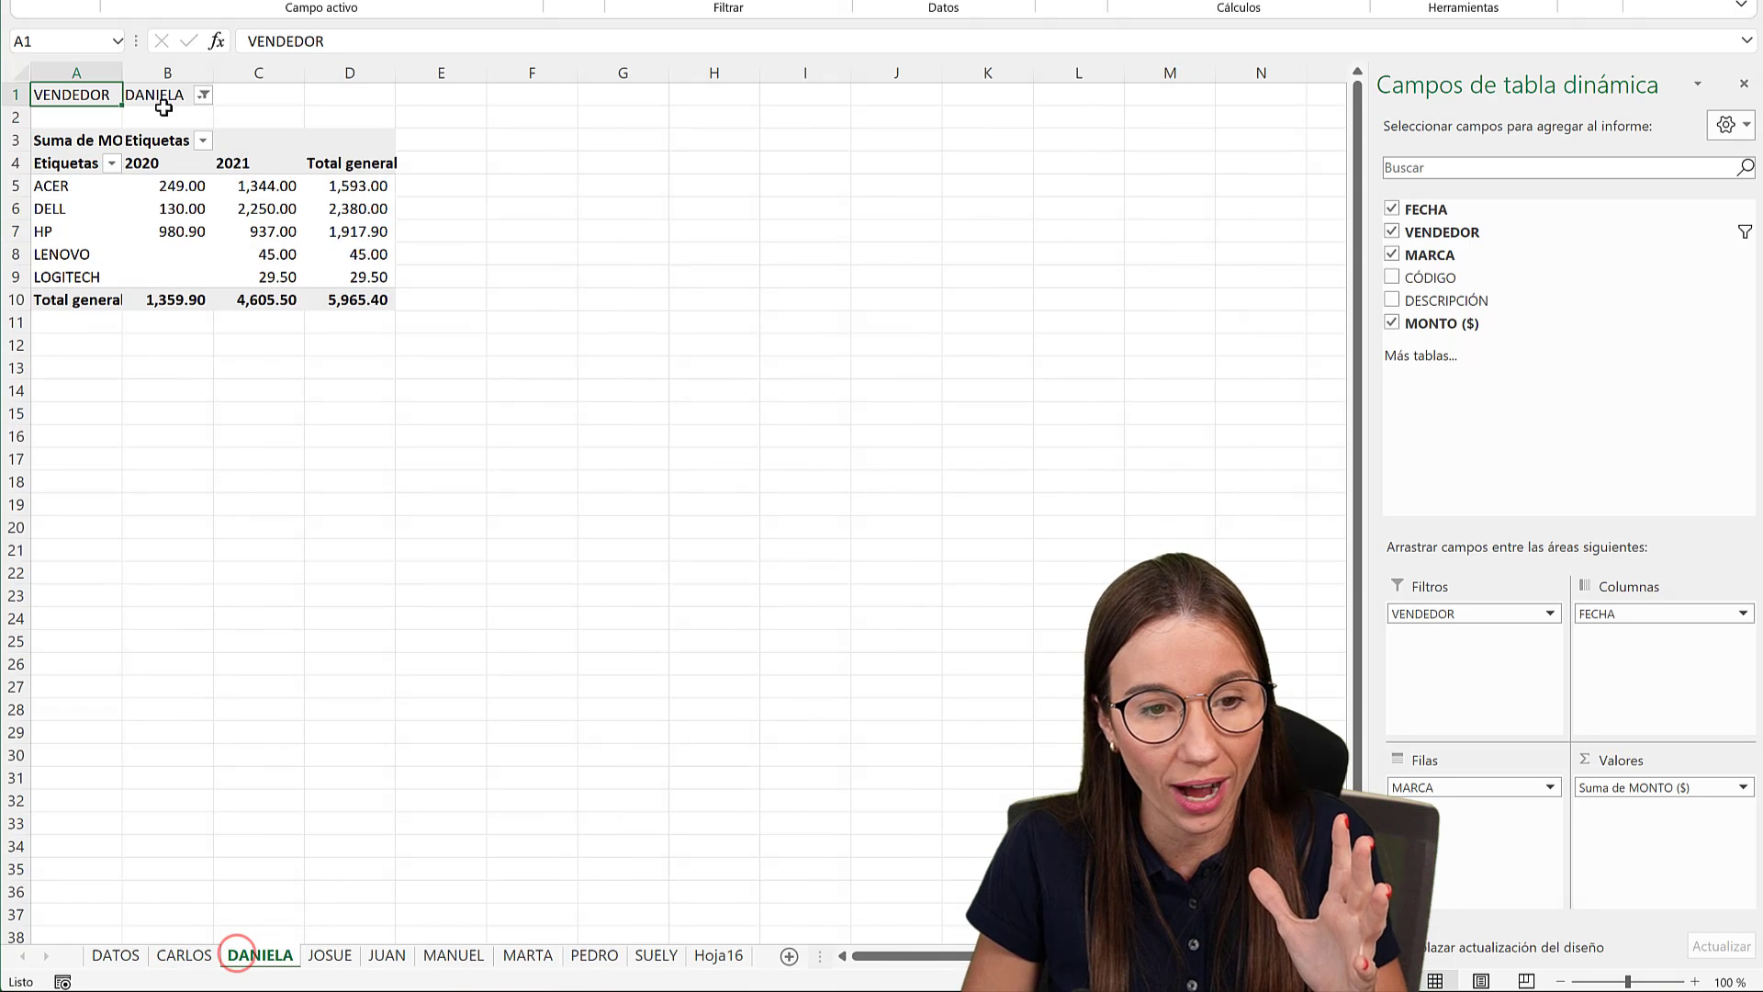
left_click(328, 955)
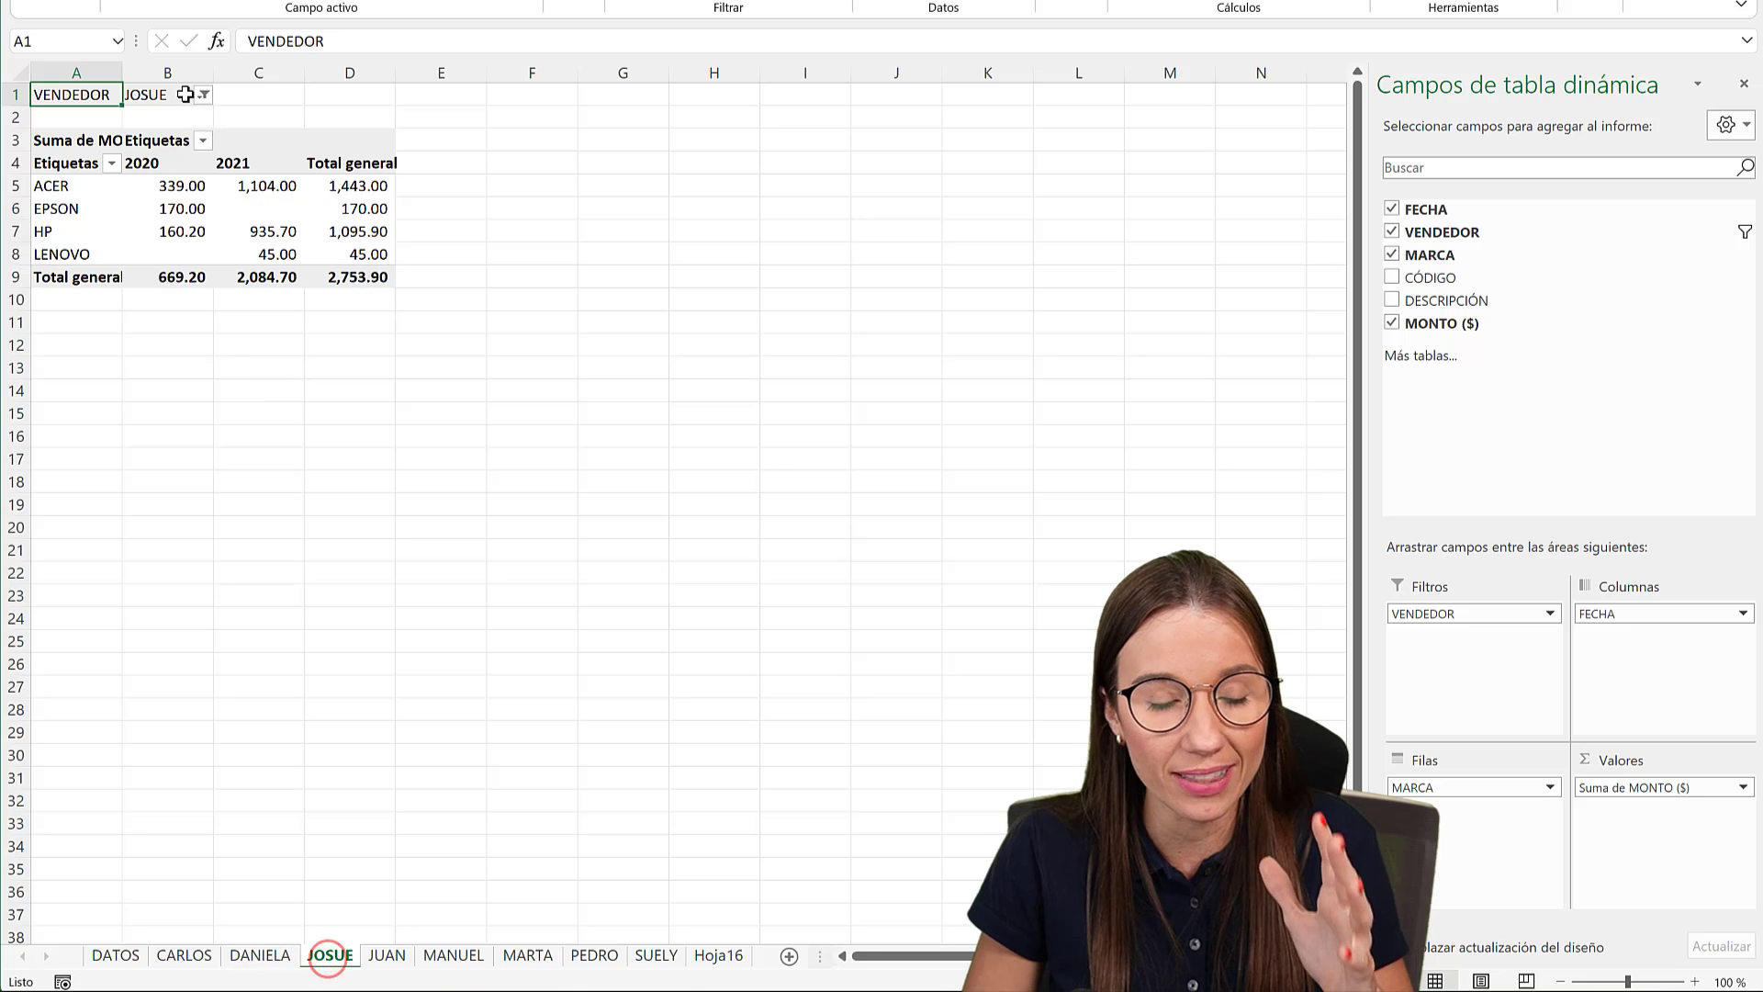
left_click(379, 959)
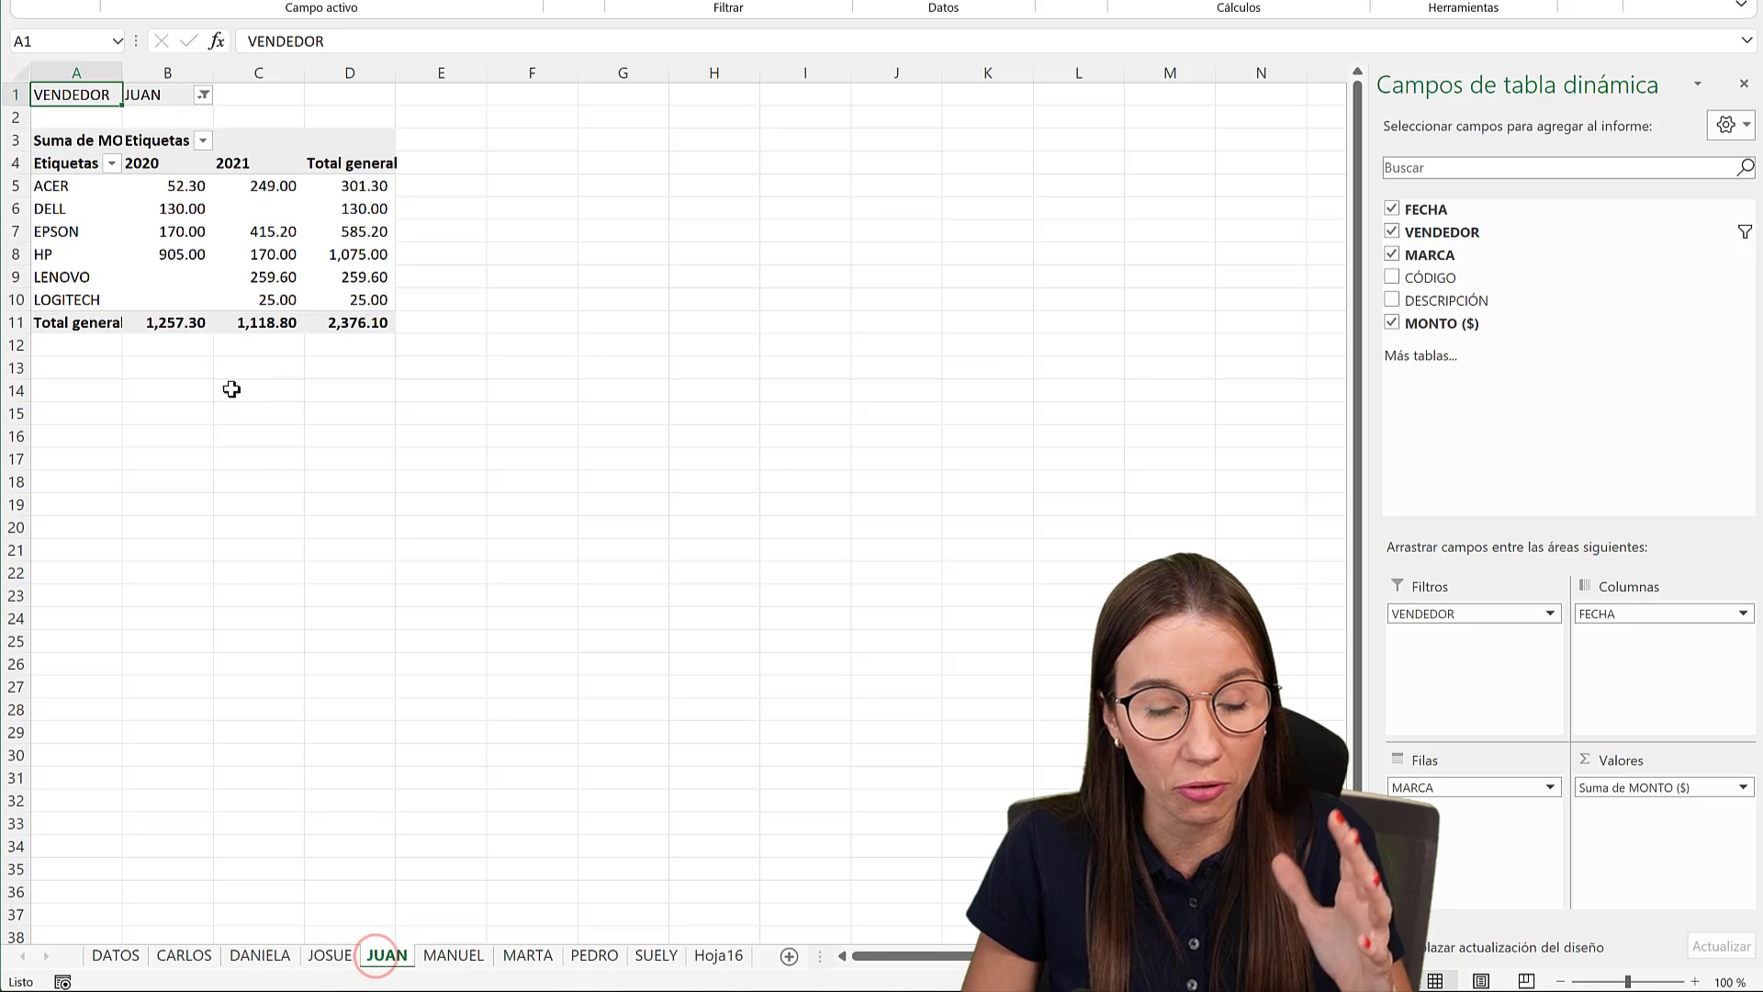
left_click(464, 955)
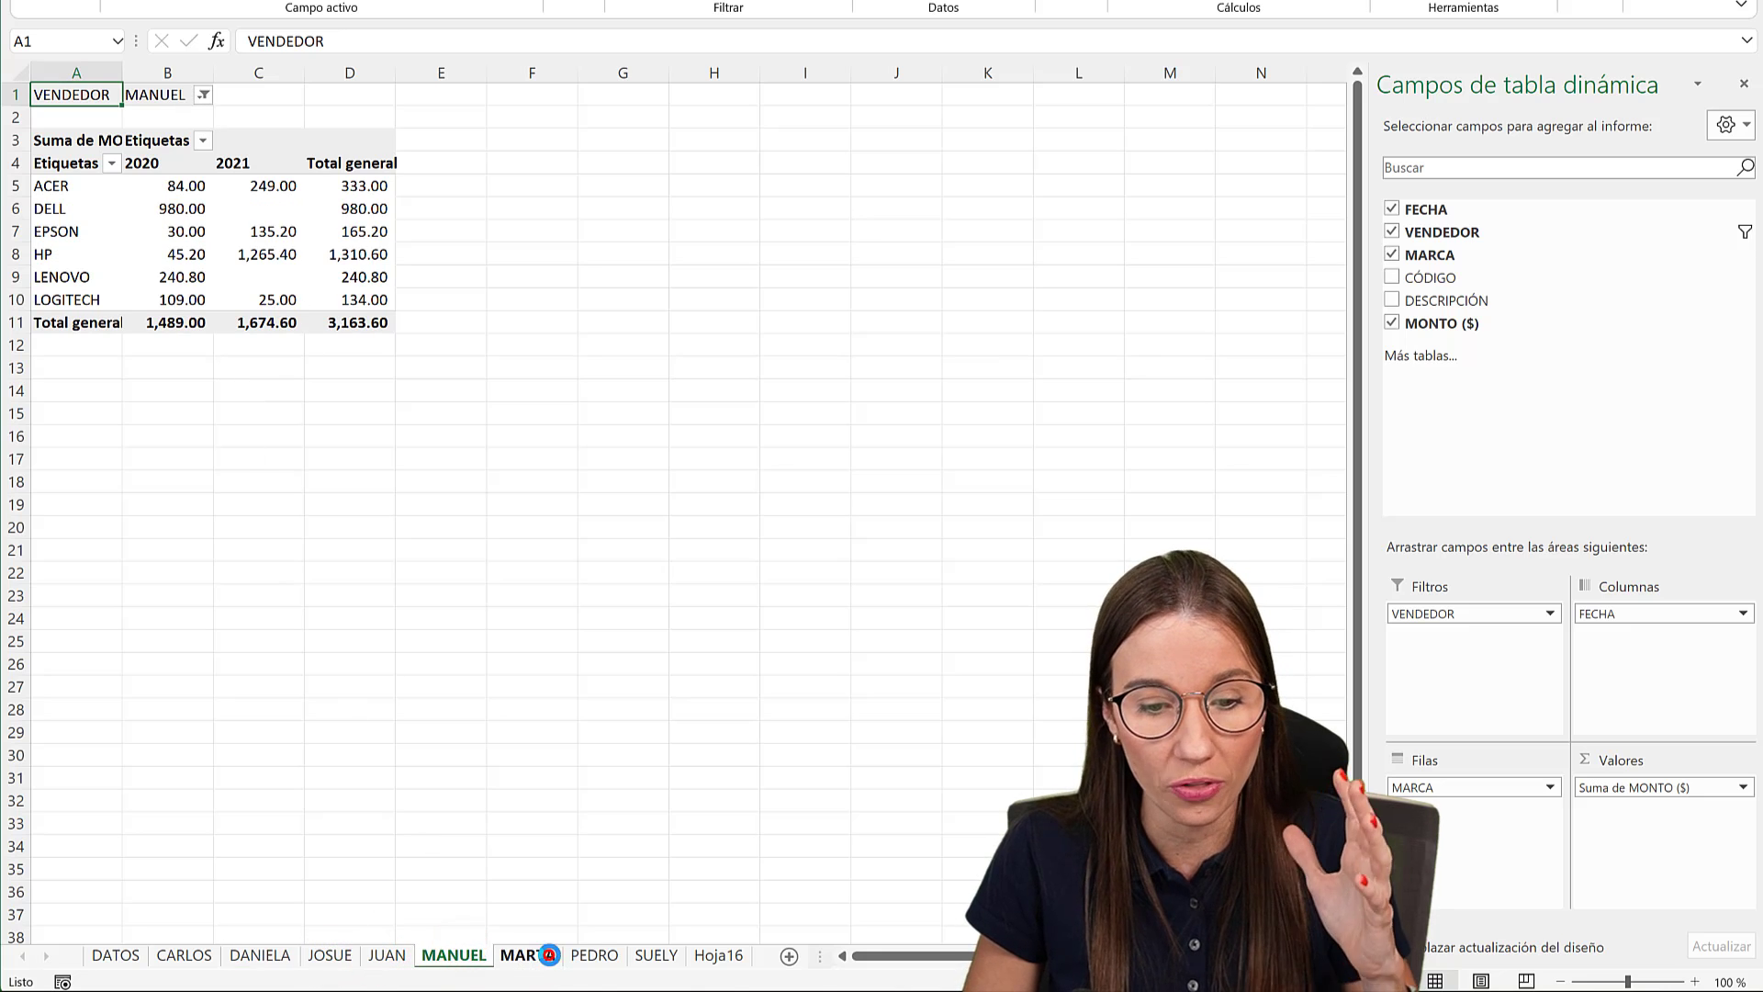
left_click(548, 955)
left_click(592, 955)
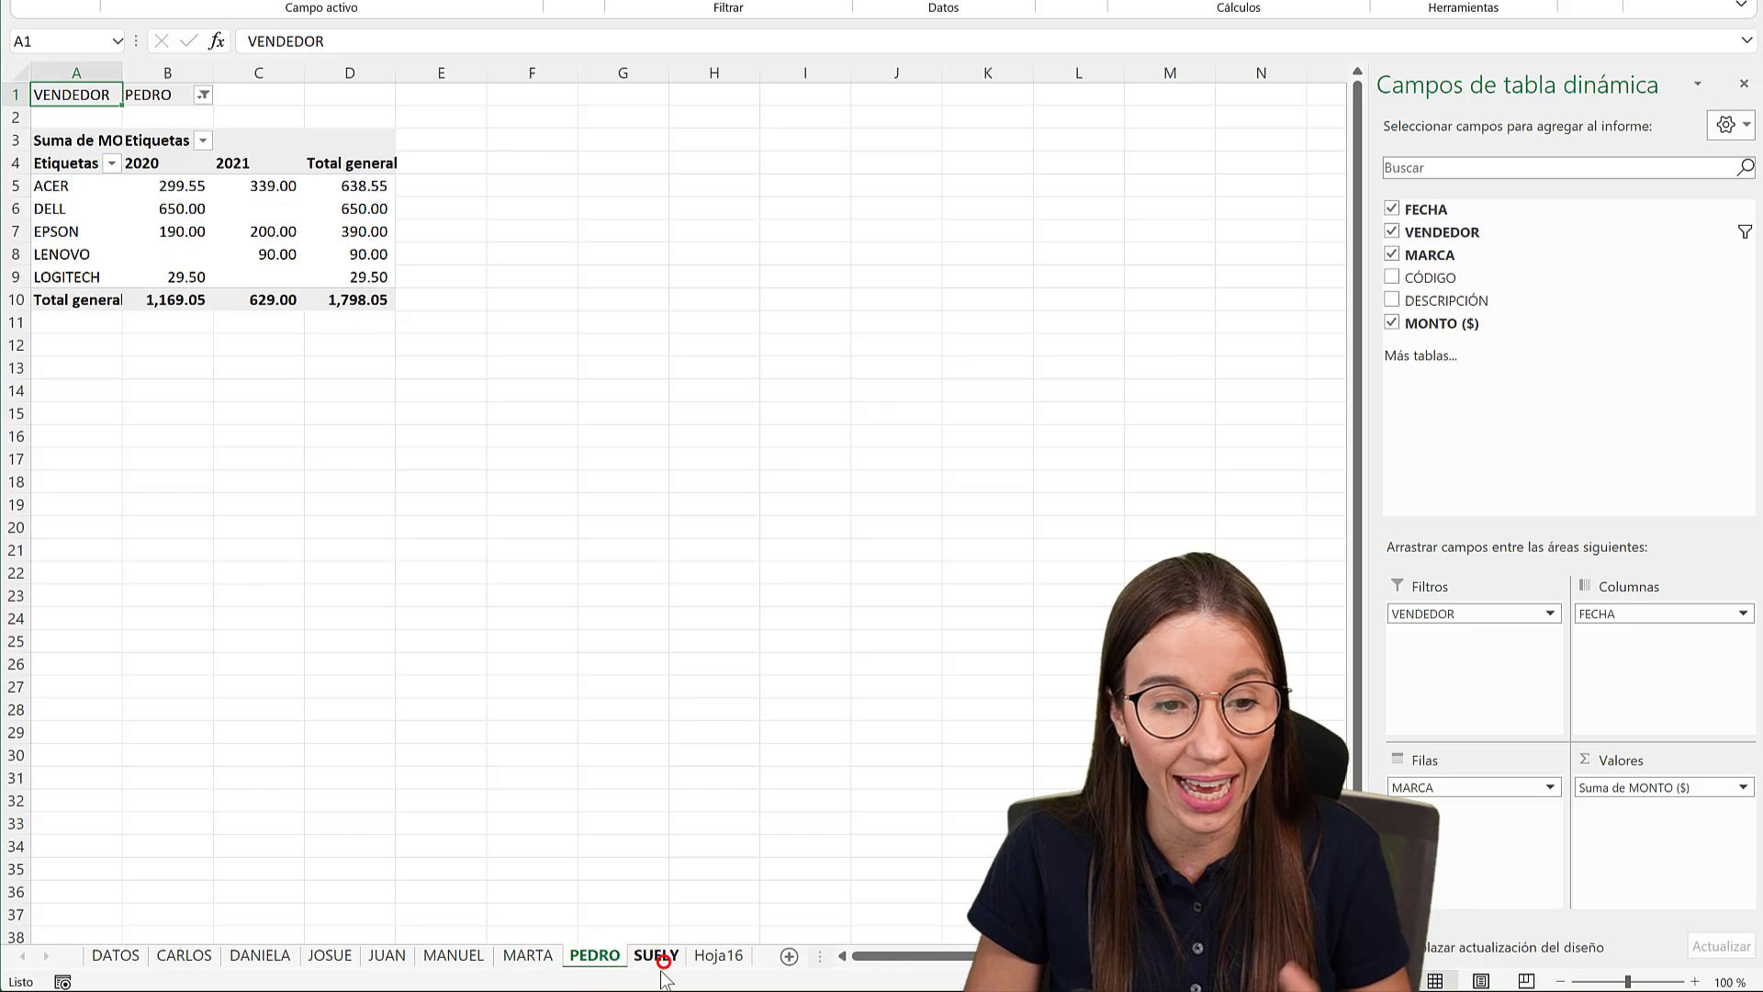
left_click(662, 962)
left_click(738, 957)
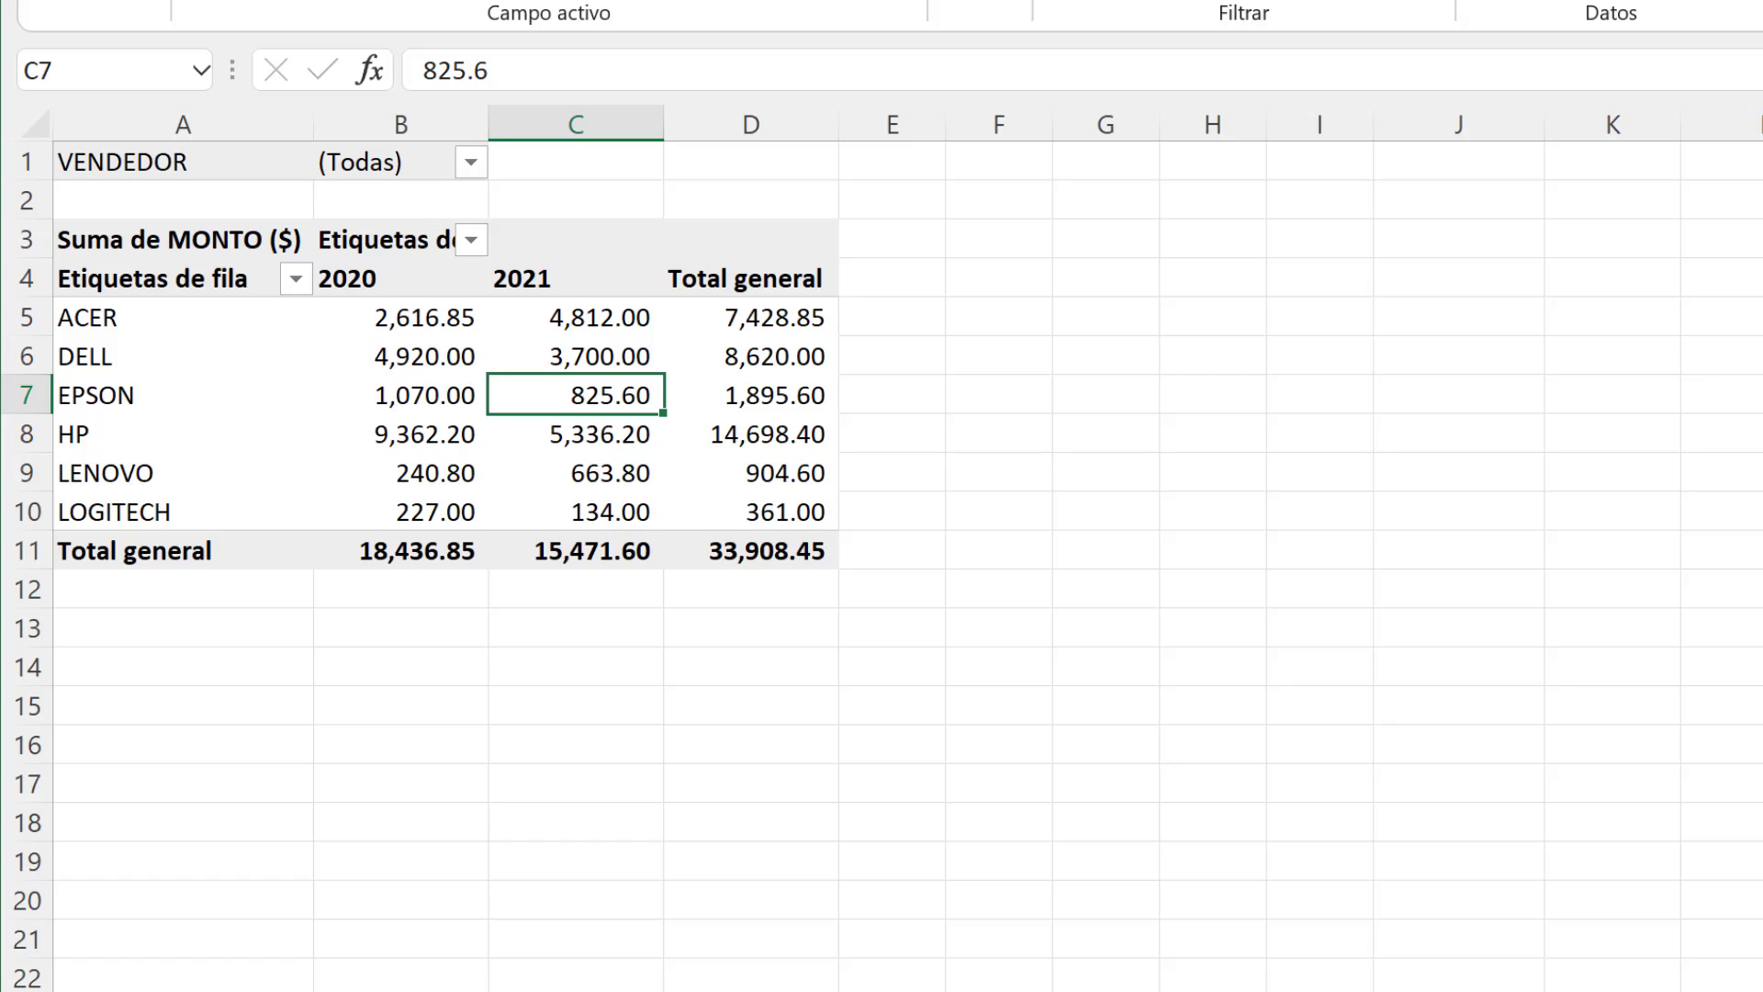
Delete the Hoja16 sheet, then view the PEDRO, MARTA and MANUEL sheets.
left_click(787, 661)
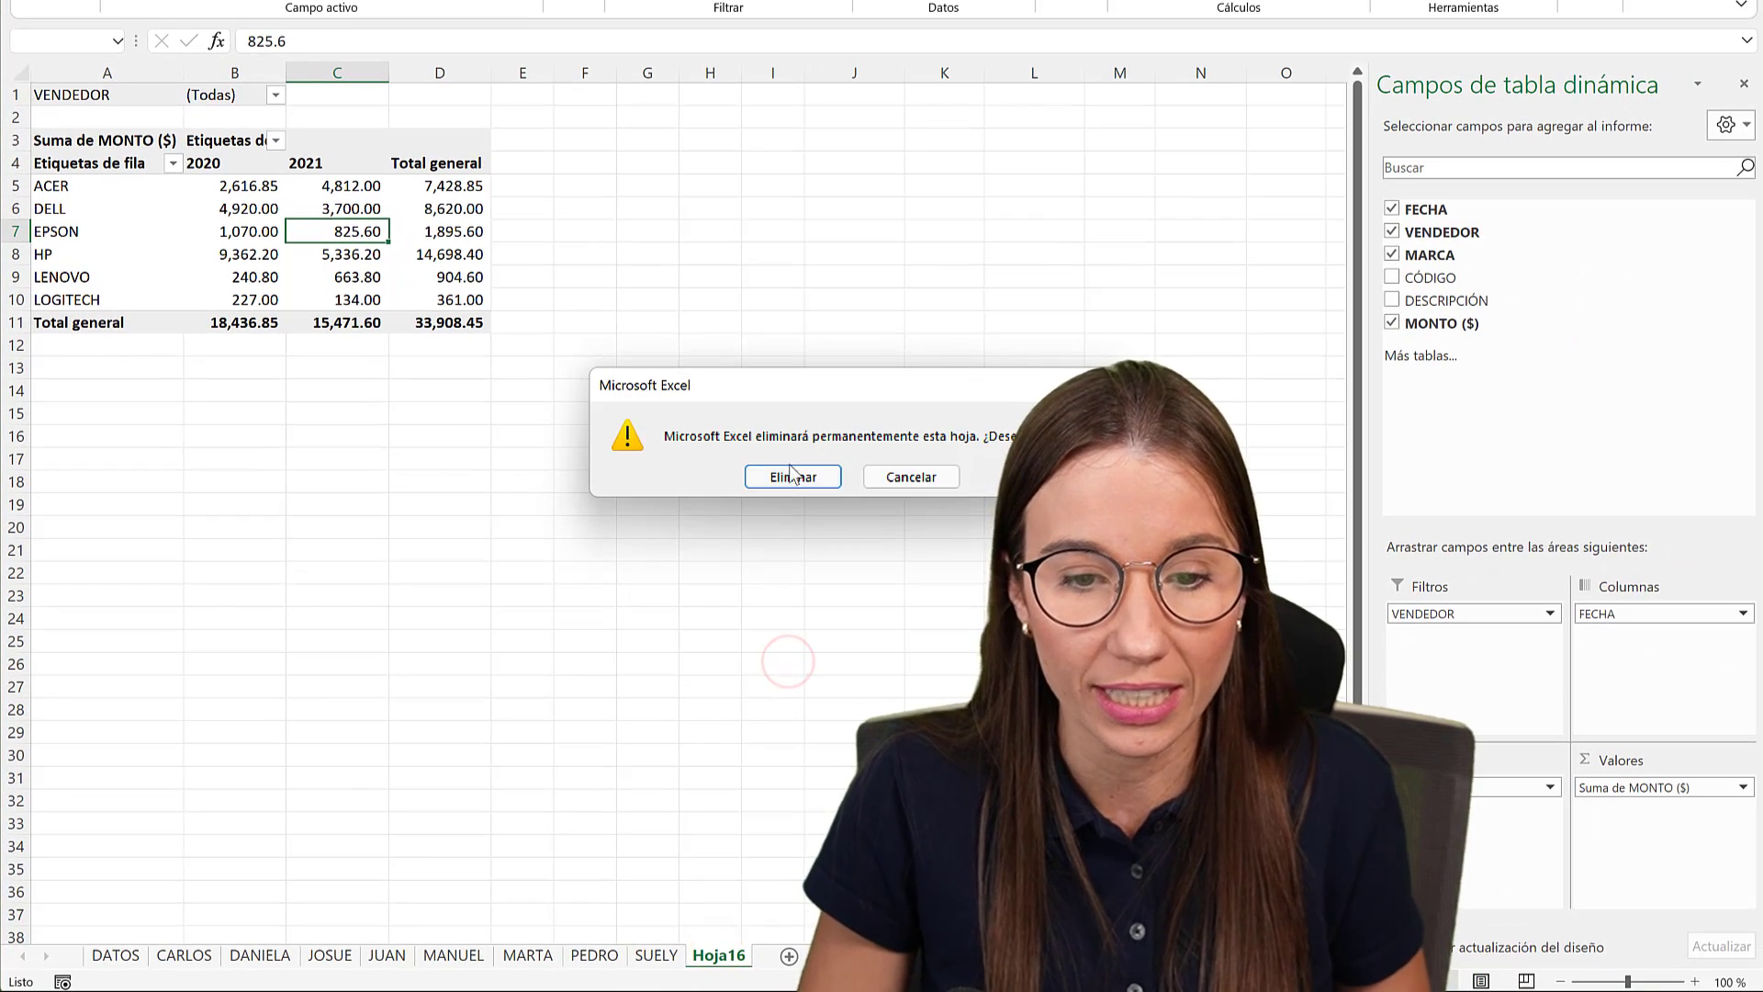
left_click(791, 476)
left_click(595, 955)
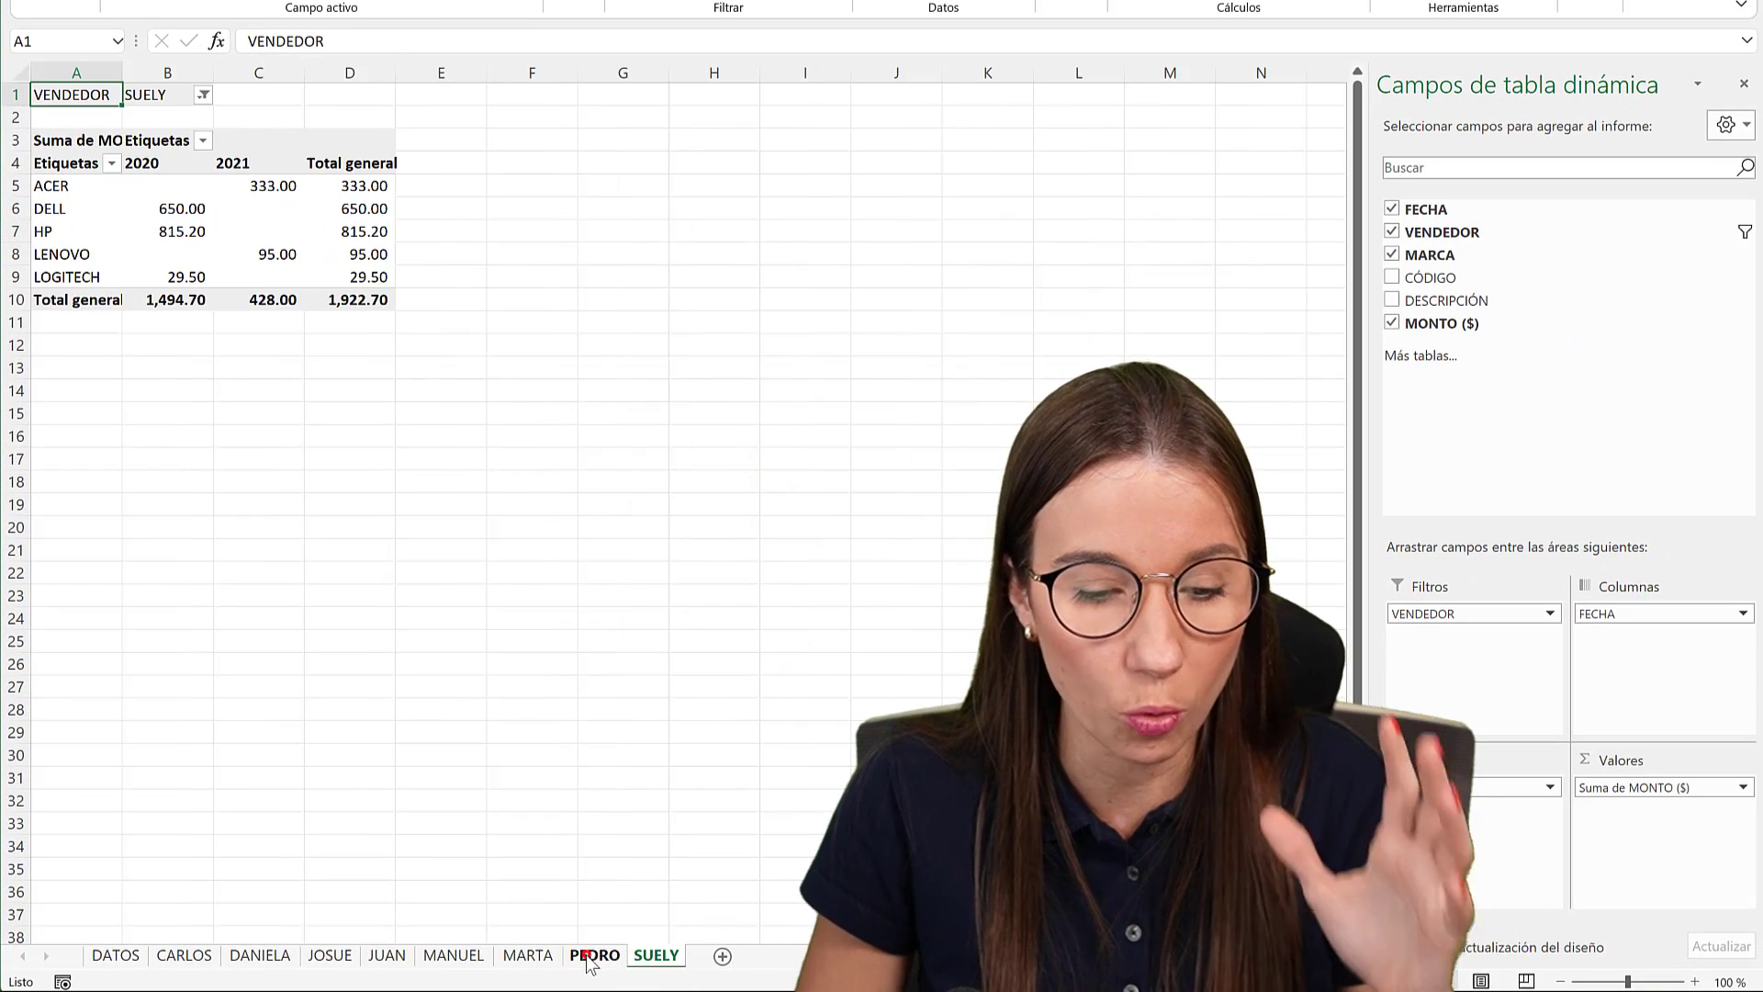
left_click(525, 955)
left_click(454, 955)
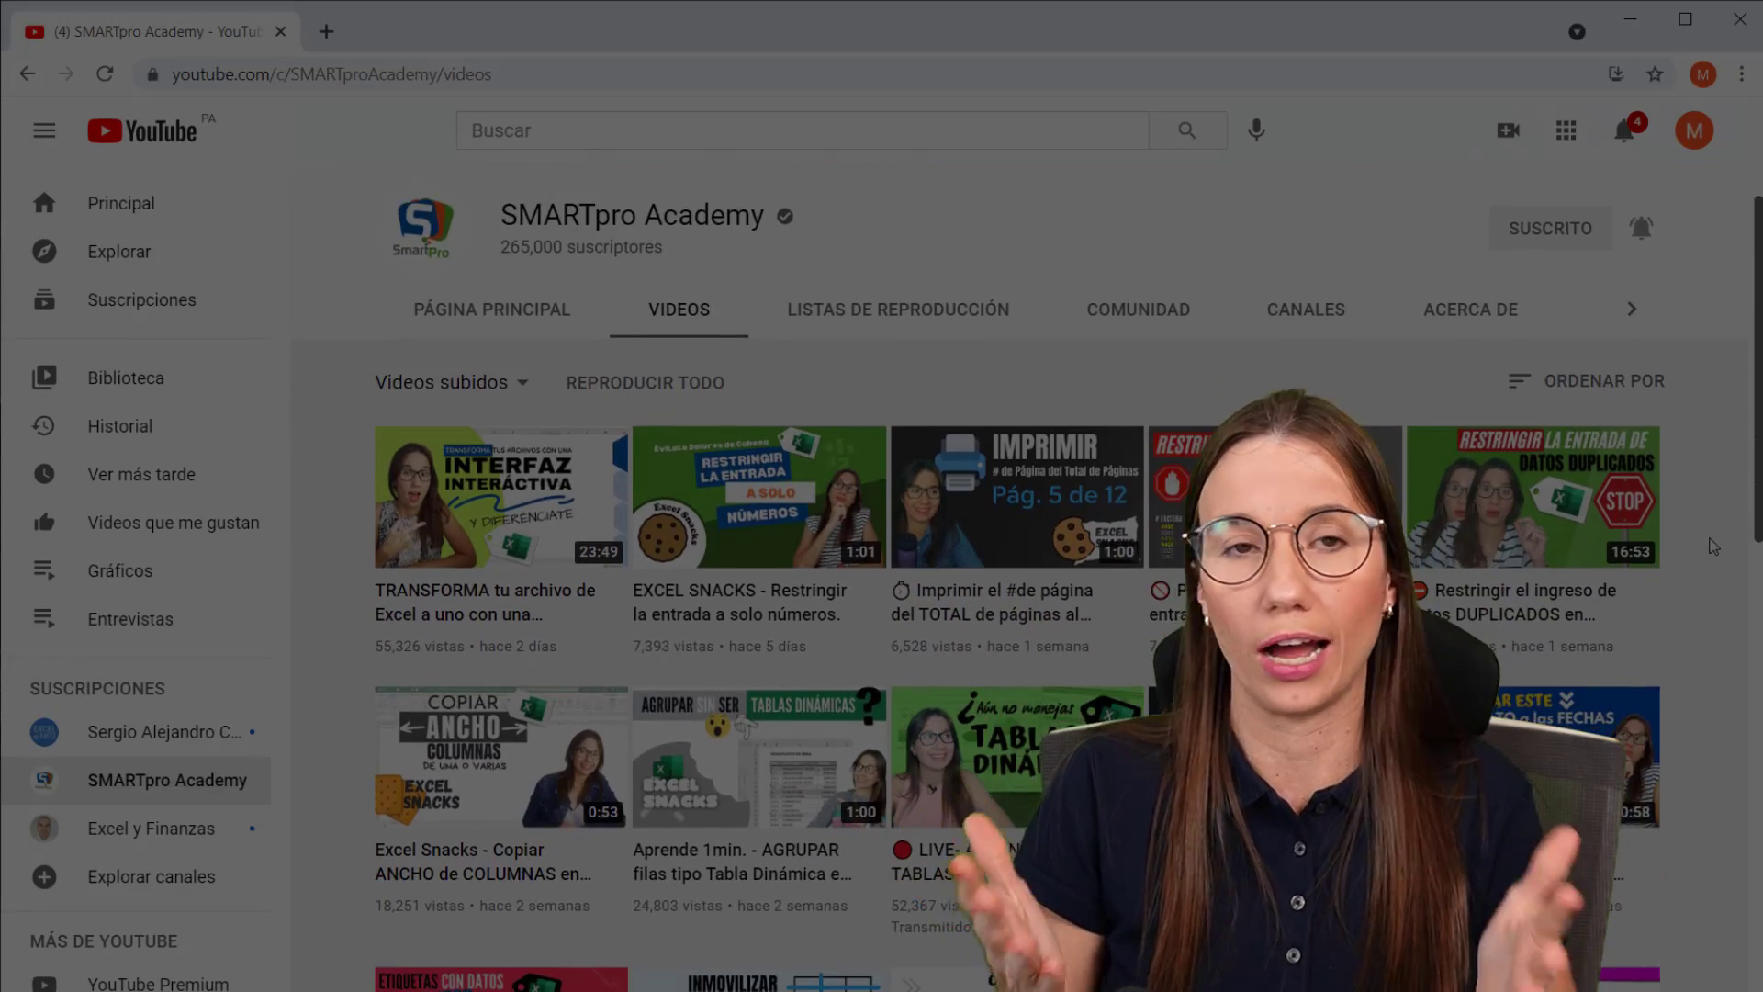
Scroll down the SMARTpro Academy Videos page to the older Excel tutorials.
scroll(1713, 546, "down", 2)
scroll(1713, 548, "down", 3)
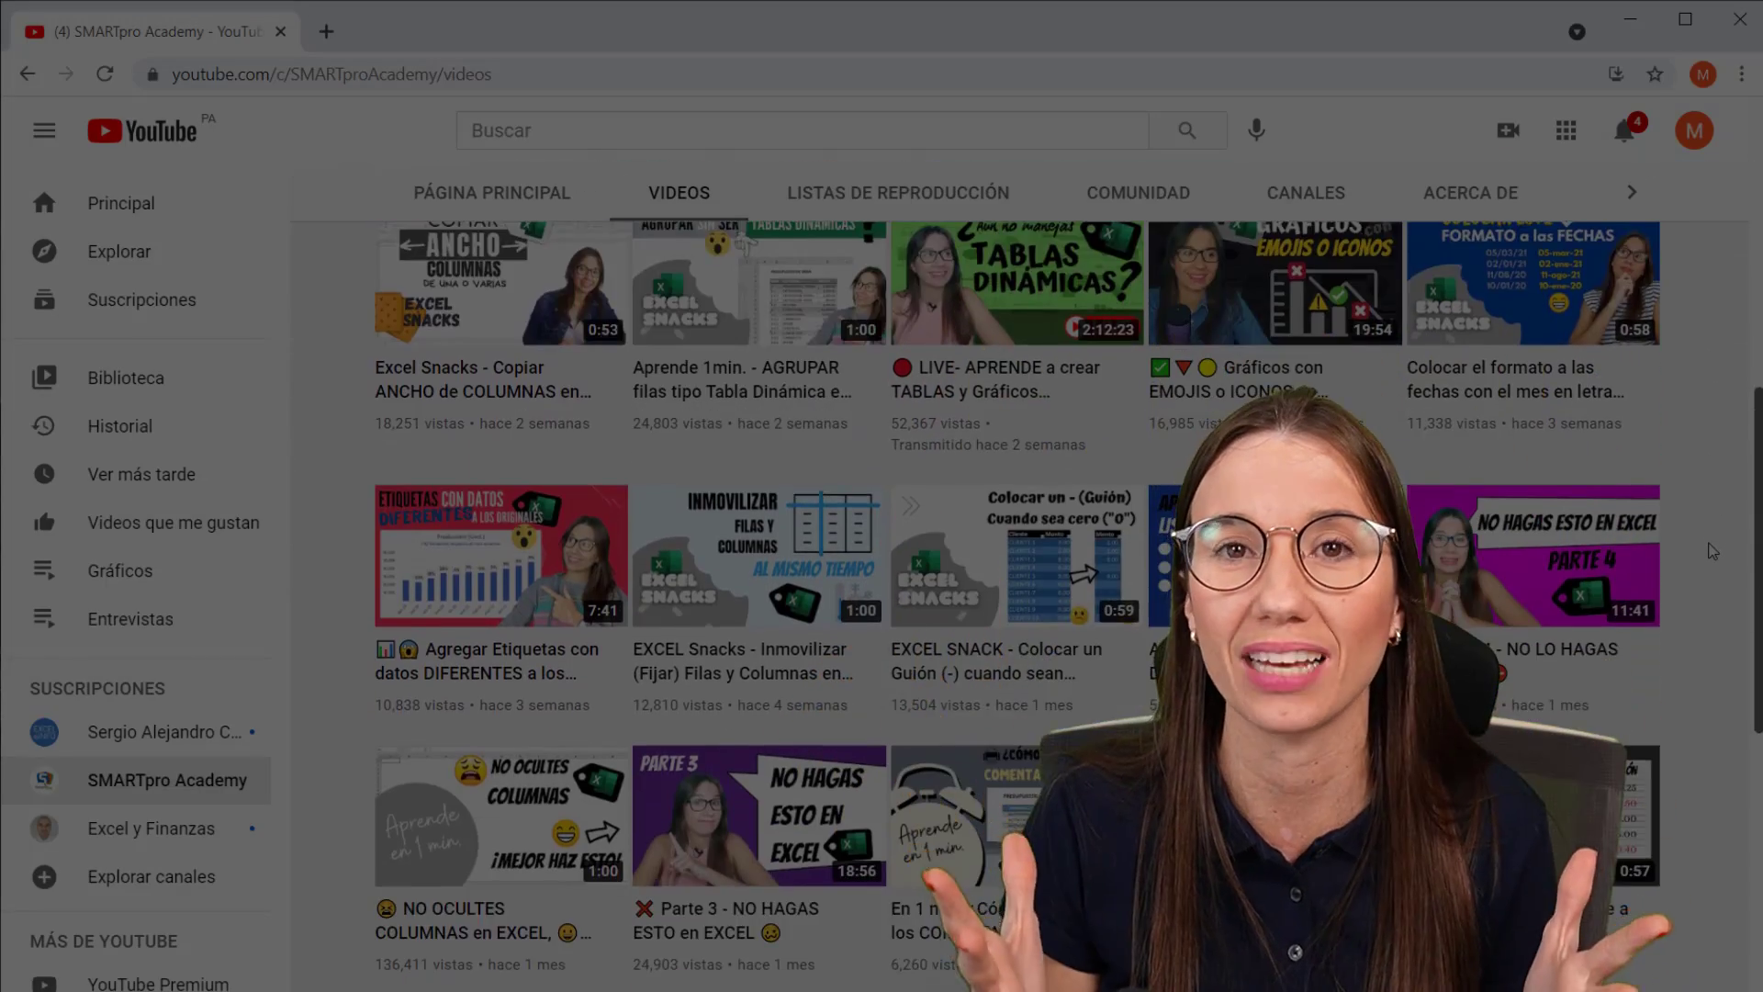
scroll(1713, 551, "down", 1)
scroll(1712, 551, "down", 3)
scroll(1712, 551, "down", 1)
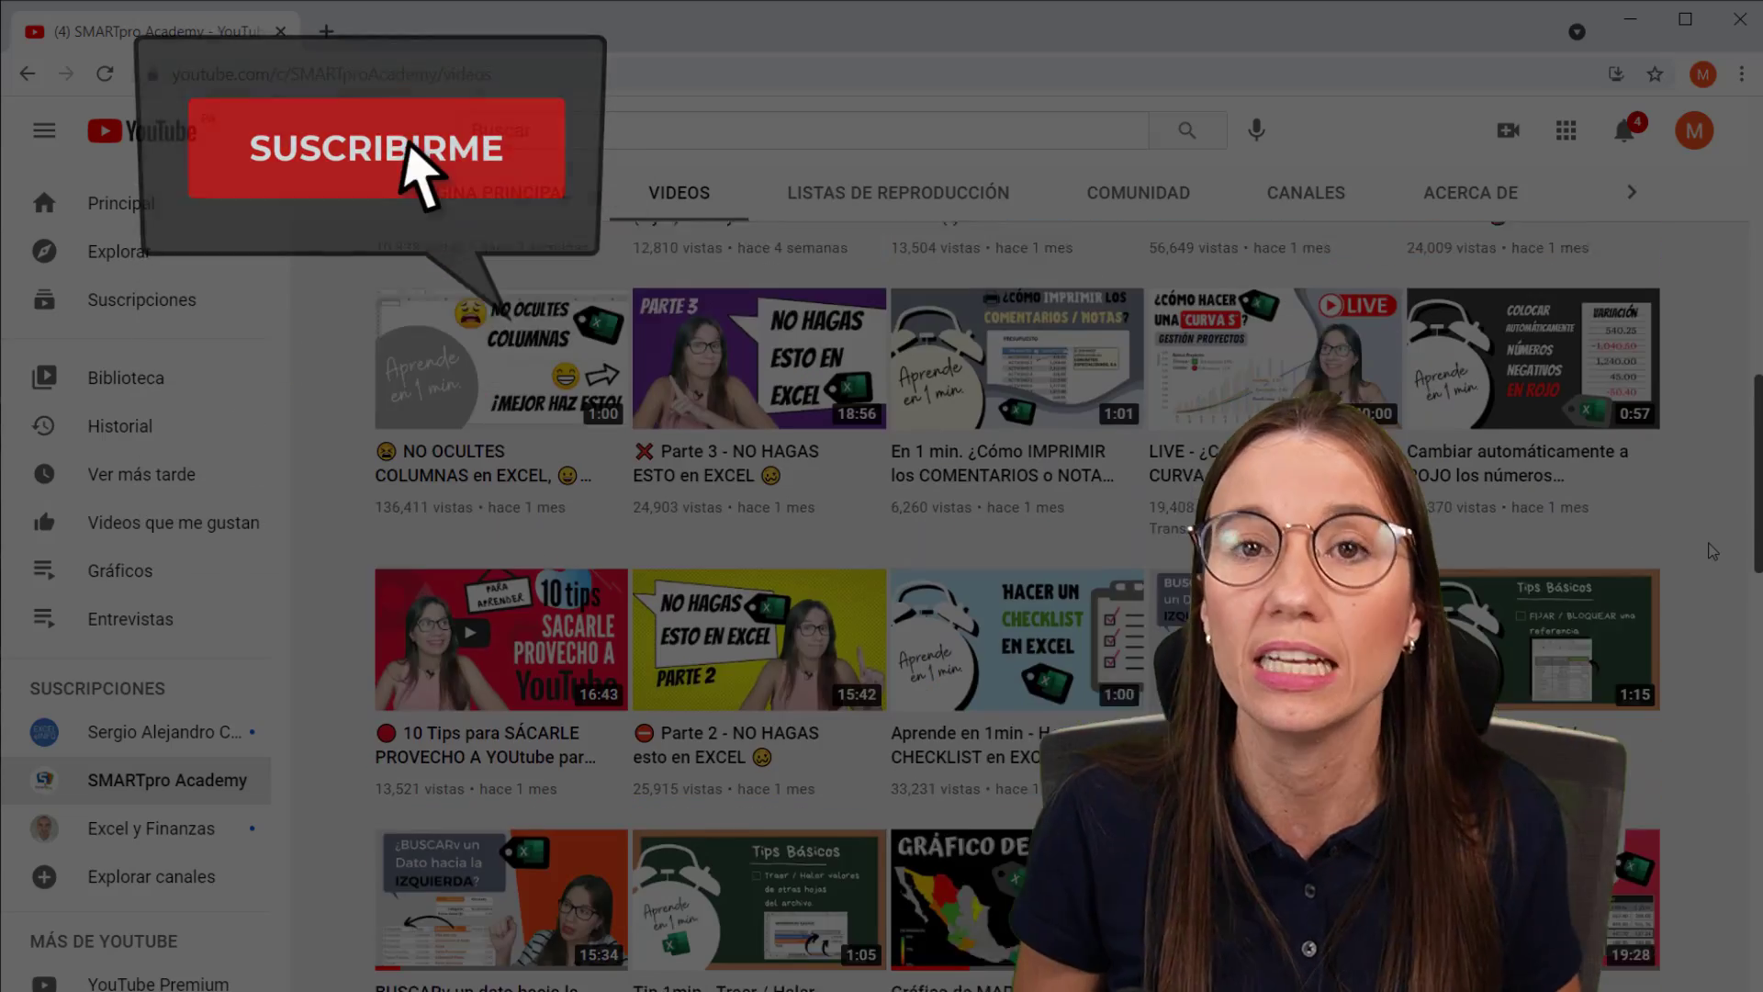
scroll(1713, 551, "down", 3)
scroll(1713, 551, "down", 1)
scroll(1713, 552, "down", 1)
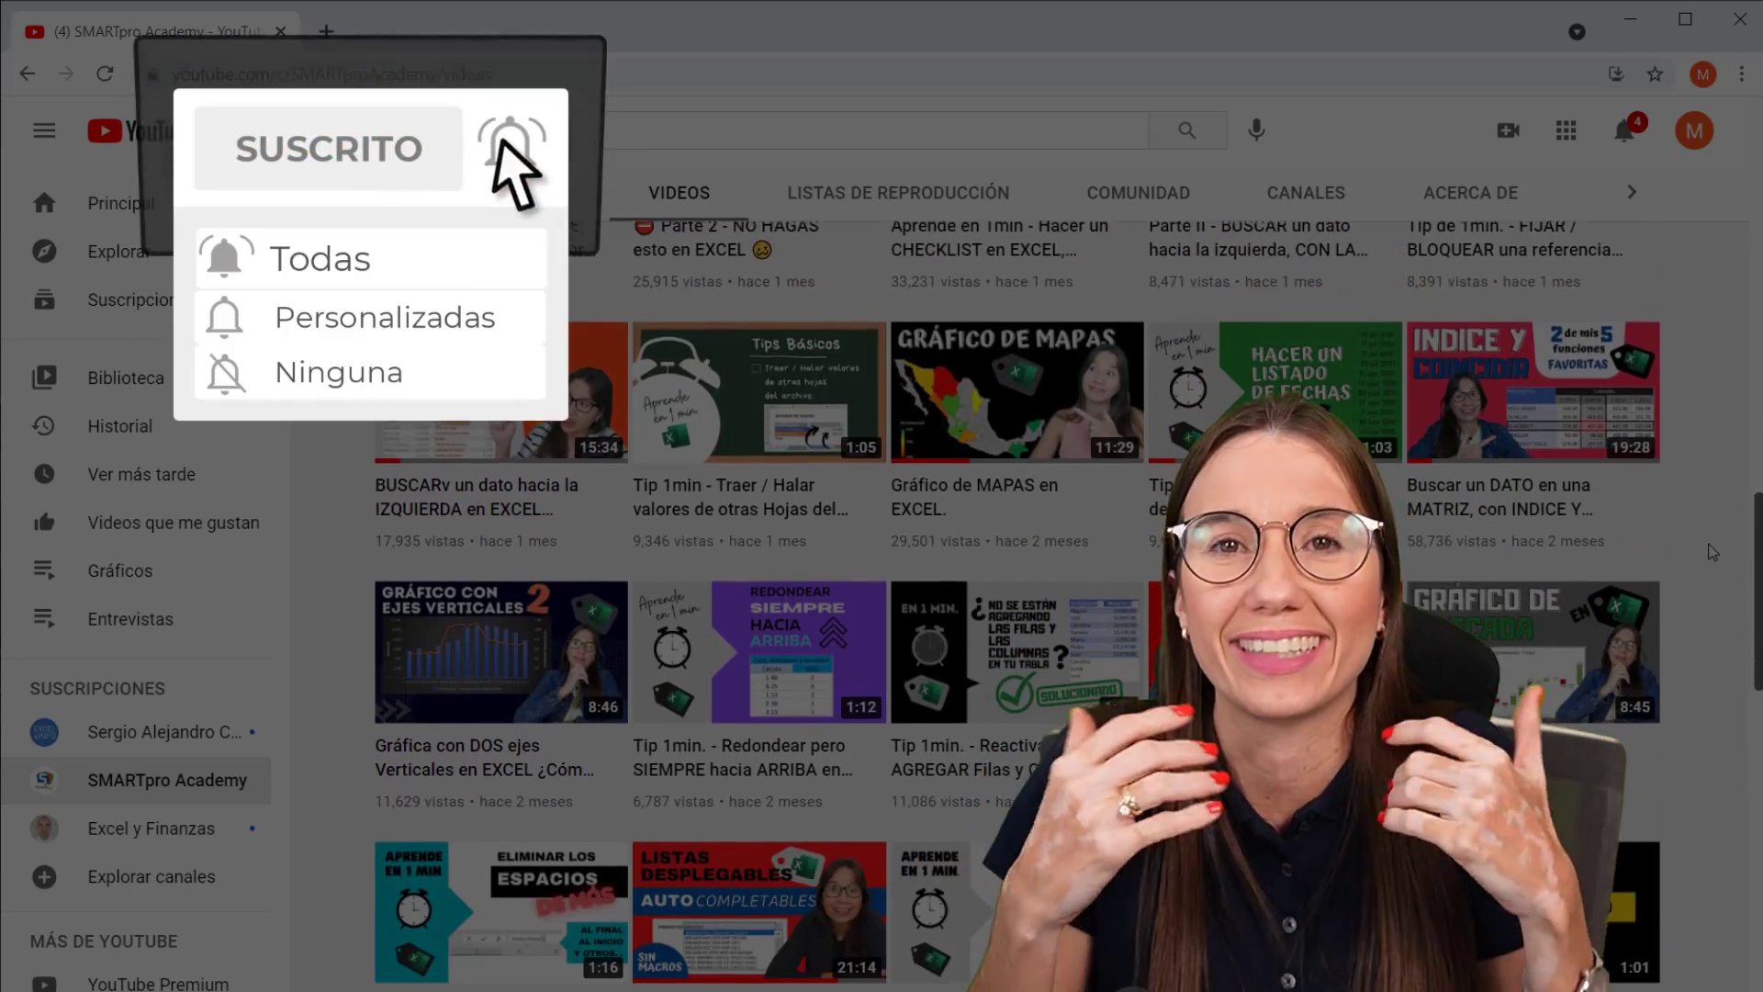
scroll(1712, 550, "down", 1)
scroll(1713, 551, "down", 3)
scroll(1713, 551, "down", 1)
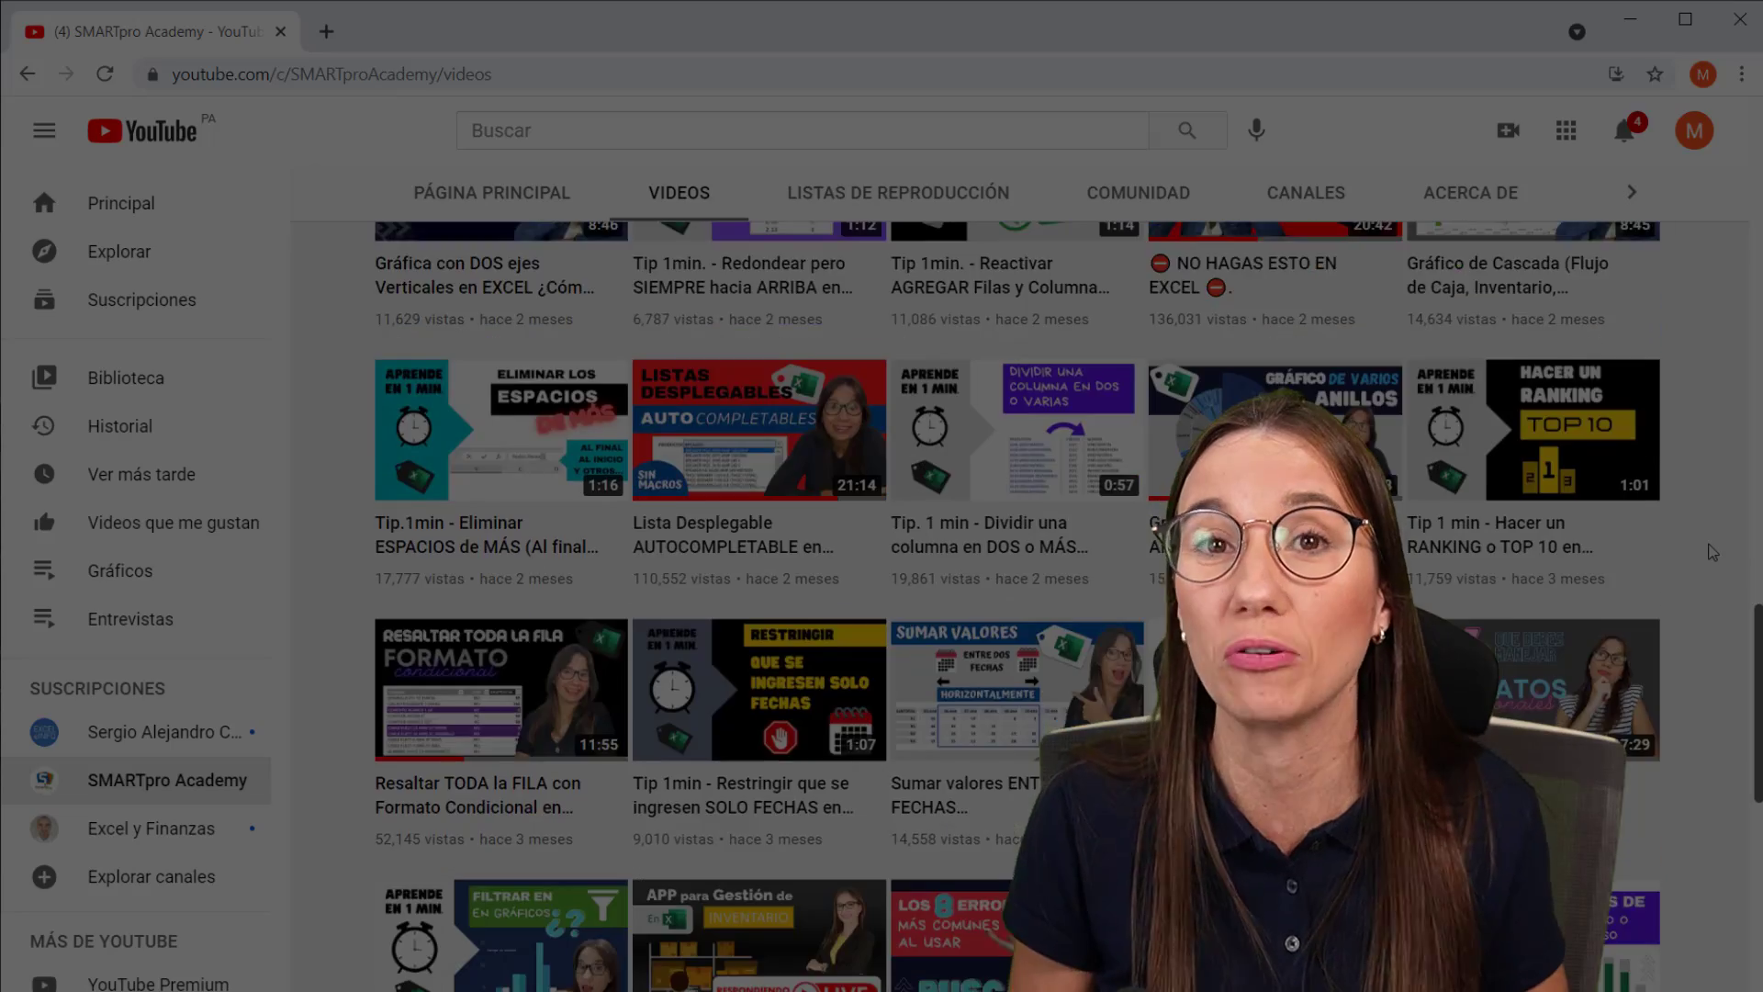
scroll(1713, 551, "down", 2)
scroll(1713, 551, "down", 1)
scroll(1713, 551, "down", 2)
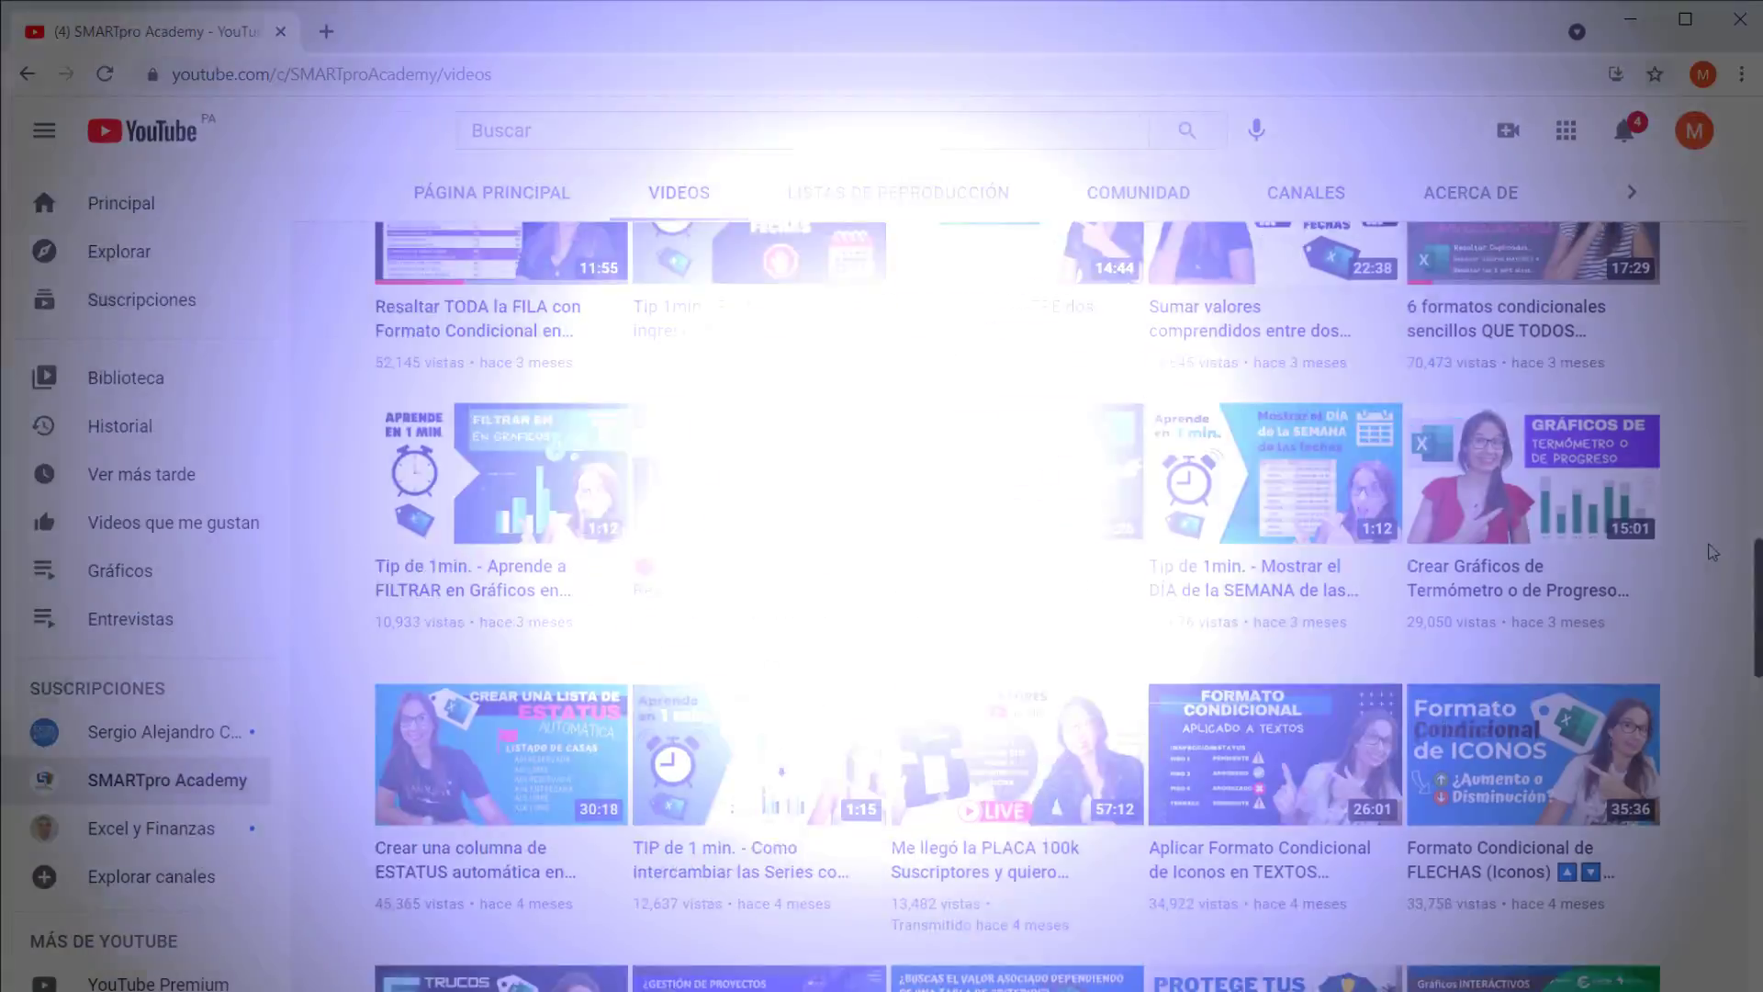